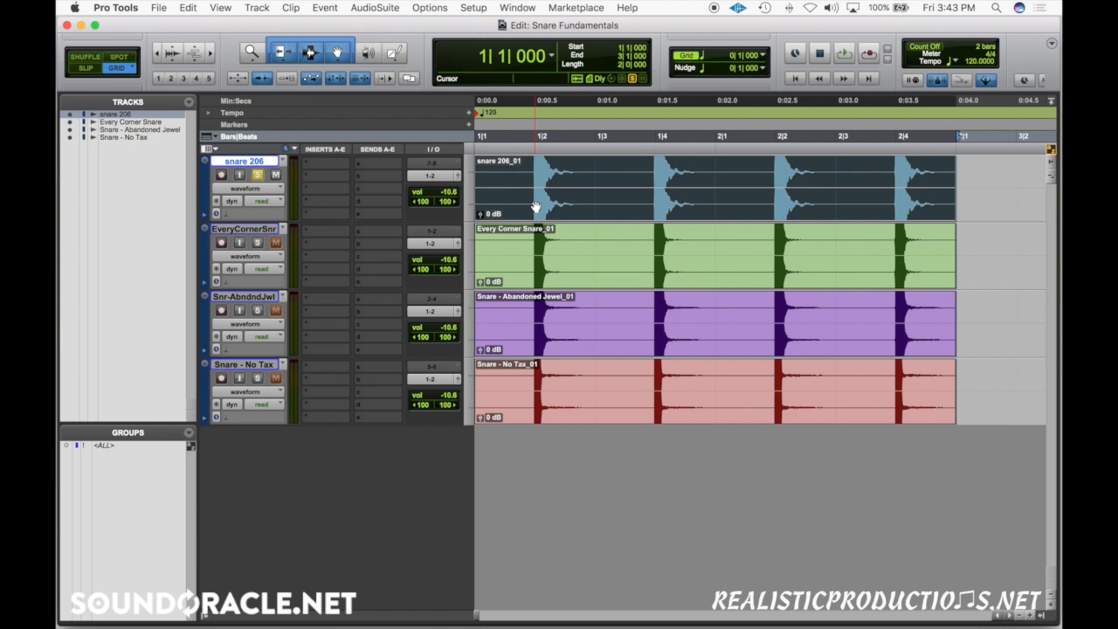
Insert FabFilter Pro-Q 2 on all four snare tracks, centre its window, and play the snare 206 track through it
{"action": "left_click", "coordinate": [311, 163]}
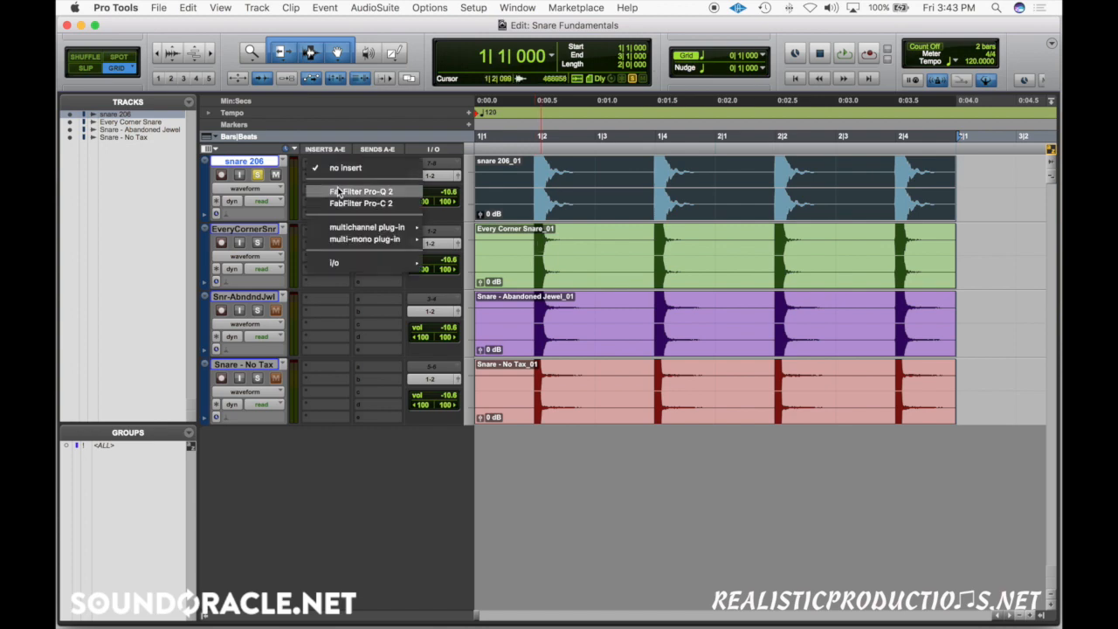
{"action": "left_click", "coordinate": [339, 191], "text": "alt"}
{"action": "left_click_drag", "start_coordinate": [342, 144], "coordinate": [529, 253]}
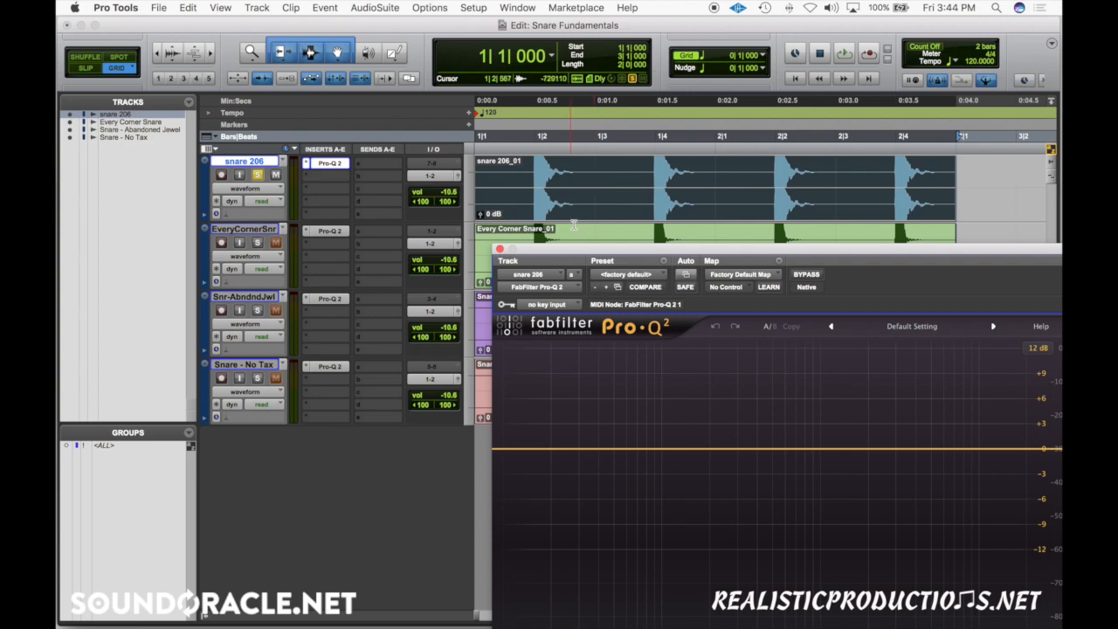
{"action": "left_click_drag", "start_coordinate": [604, 261], "coordinate": [396, 112]}
{"action": "key", "text": "space"}
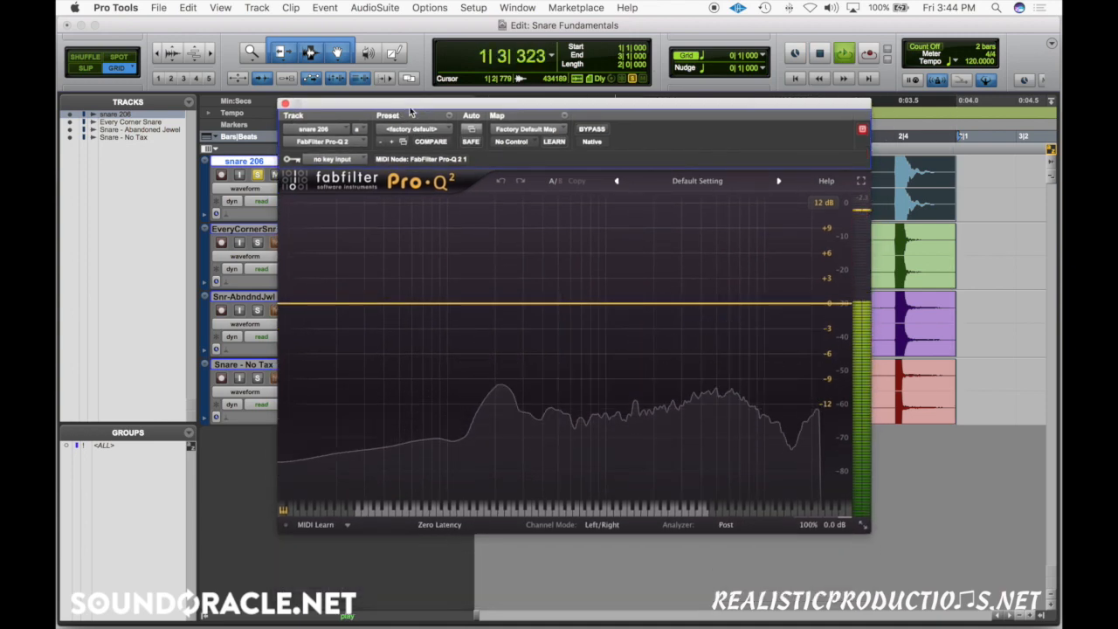
{"action": "key", "text": "space"}
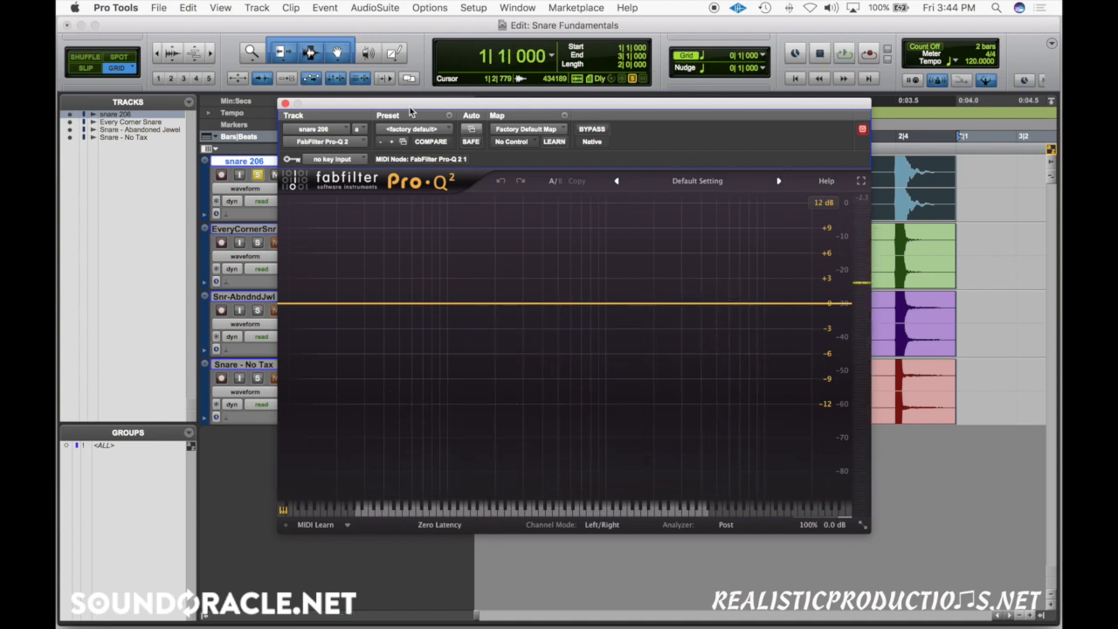
Try a bell boost of about 2.5 dB near 4.5 kHz and delete the band again
{"action": "left_click", "coordinate": [361, 311]}
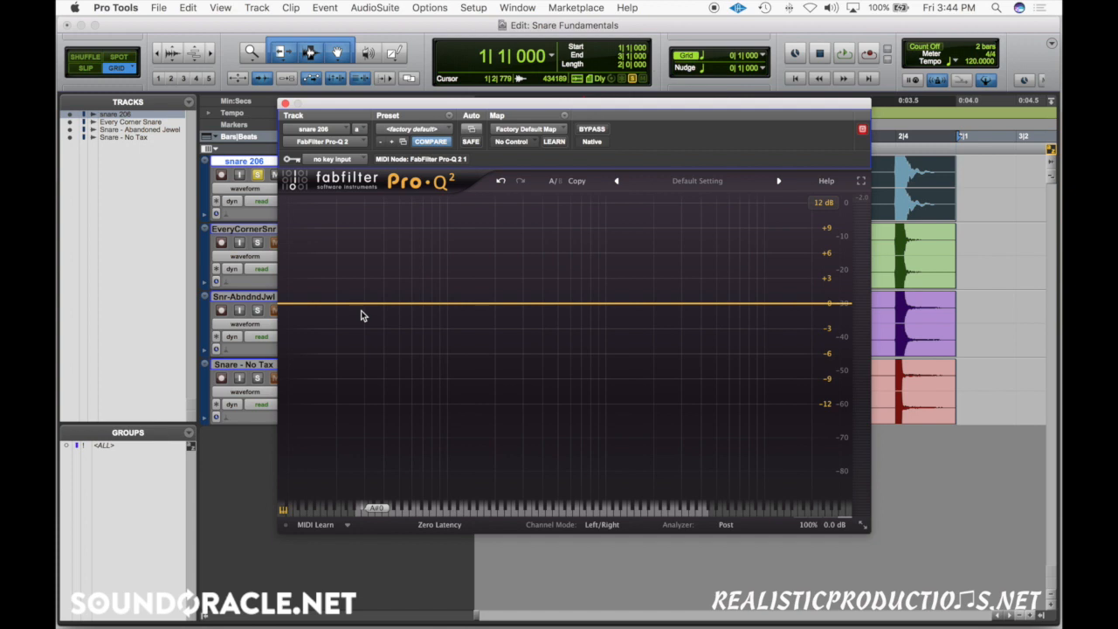
{"action": "left_click_drag", "start_coordinate": [629, 284], "coordinate": [710, 281]}
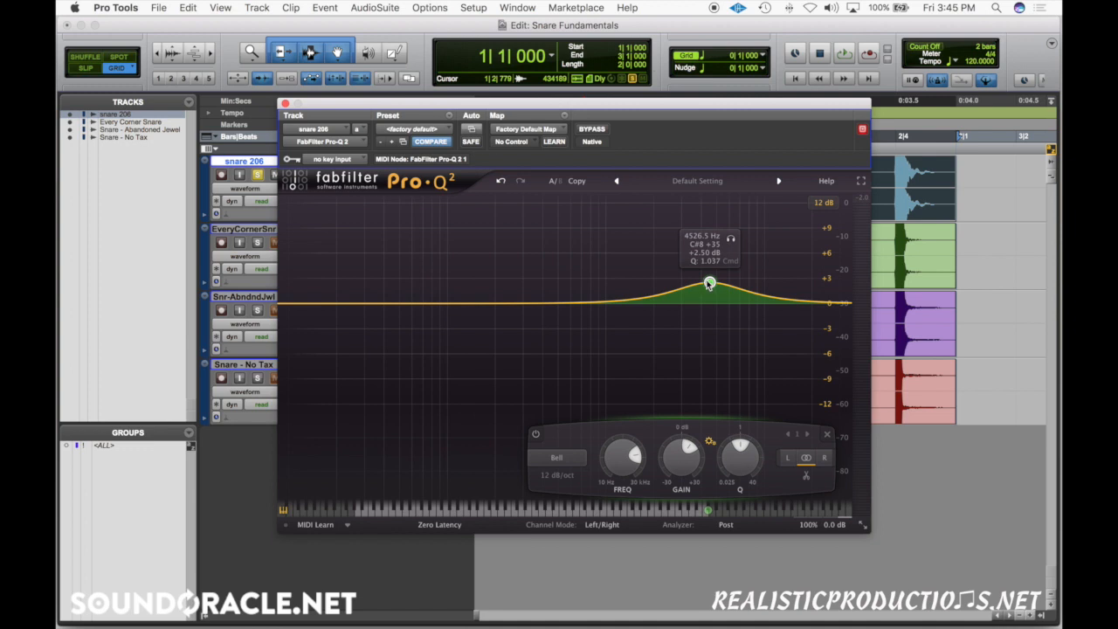
{"action": "right_click", "coordinate": [710, 283]}
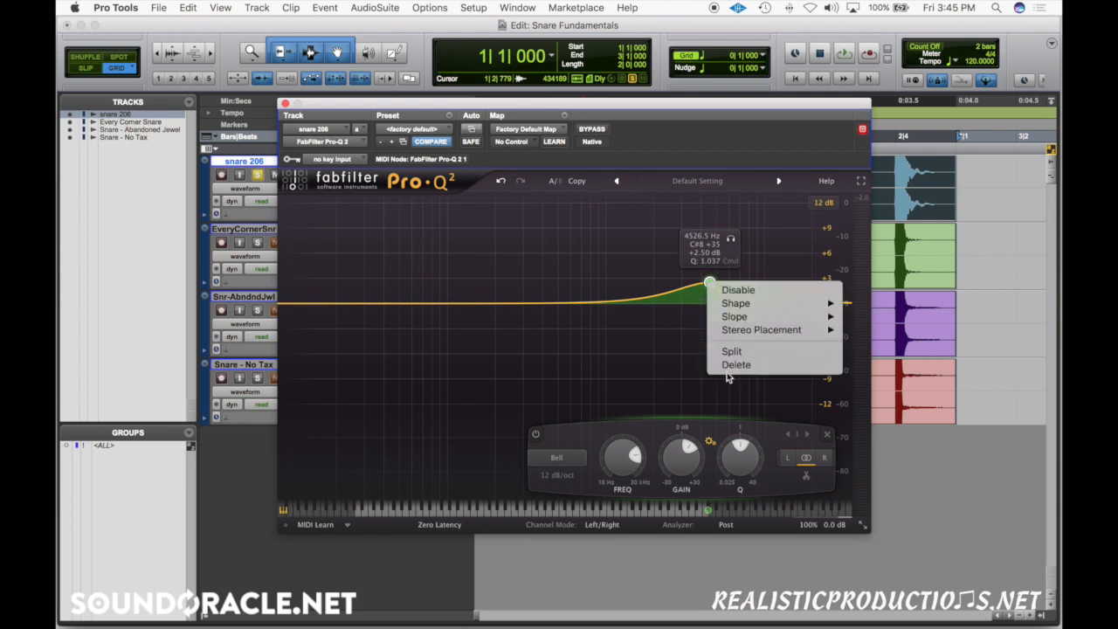
{"action": "left_click", "coordinate": [734, 367]}
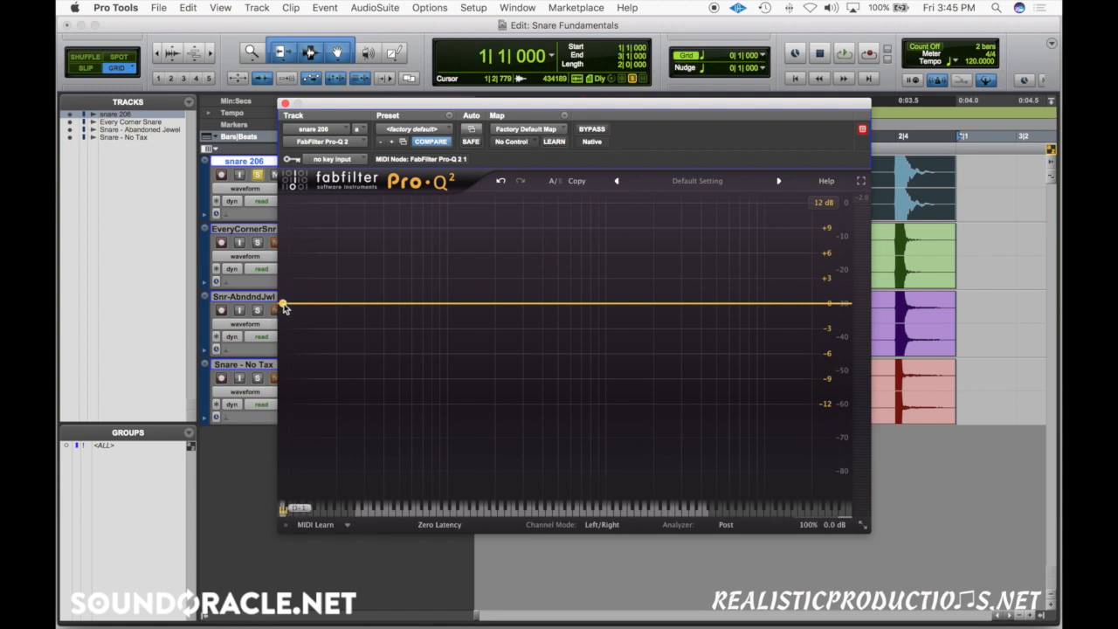
Play the snare to view its spectrum, and add a low cut band at about 115 Hz
{"action": "key", "text": "space"}
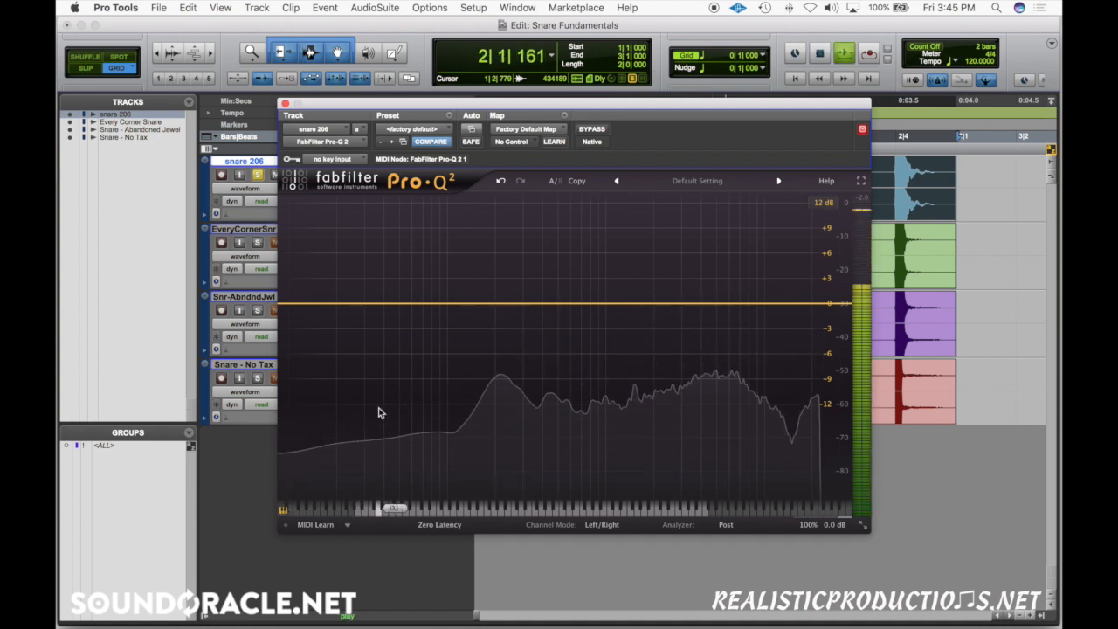
{"action": "key", "text": "space"}
{"action": "left_click", "coordinate": [287, 303]}
{"action": "left_click_drag", "start_coordinate": [287, 303], "coordinate": [359, 302]}
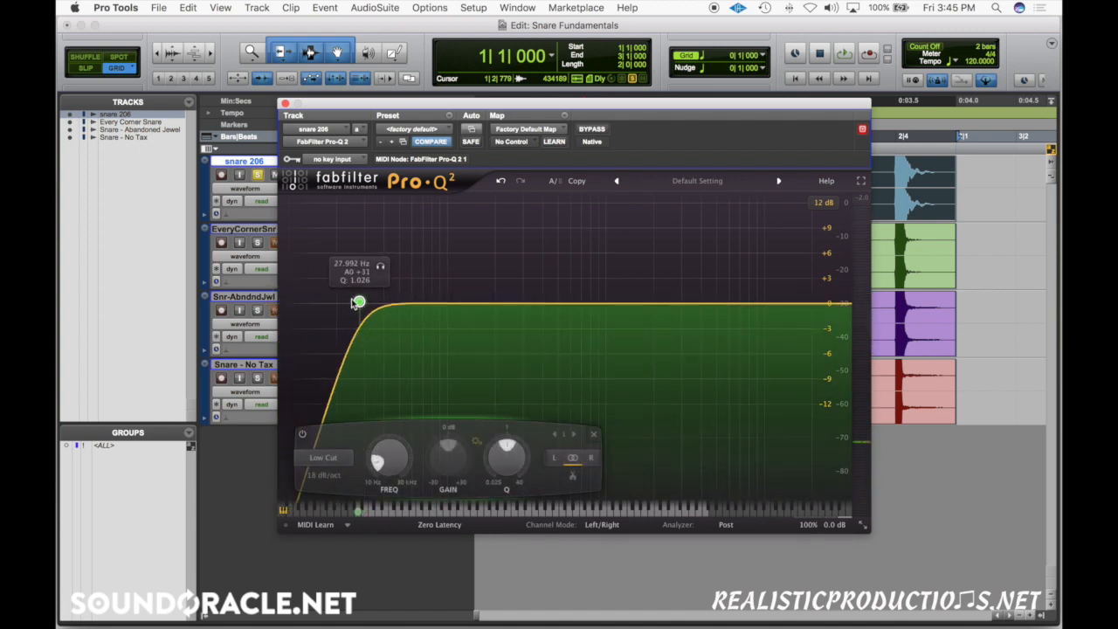
{"action": "key", "text": "space"}
{"action": "left_click_drag", "start_coordinate": [359, 302], "coordinate": [456, 303]}
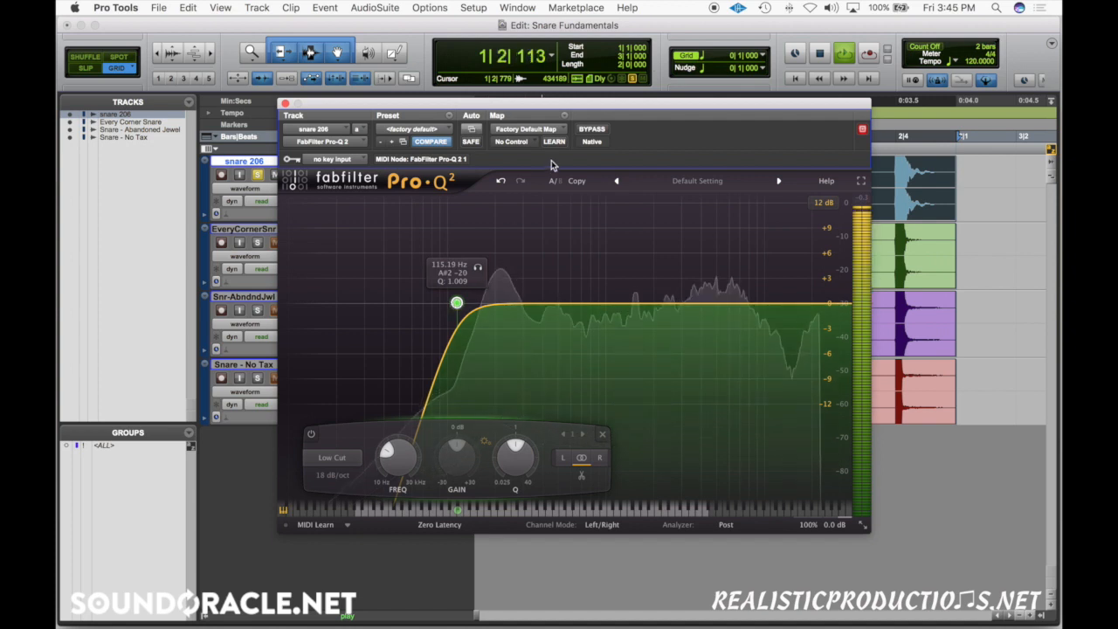
Compare the snare with the equalizer bypassed and active, and raise the low cut to about 127 Hz
{"action": "left_click", "coordinate": [592, 130]}
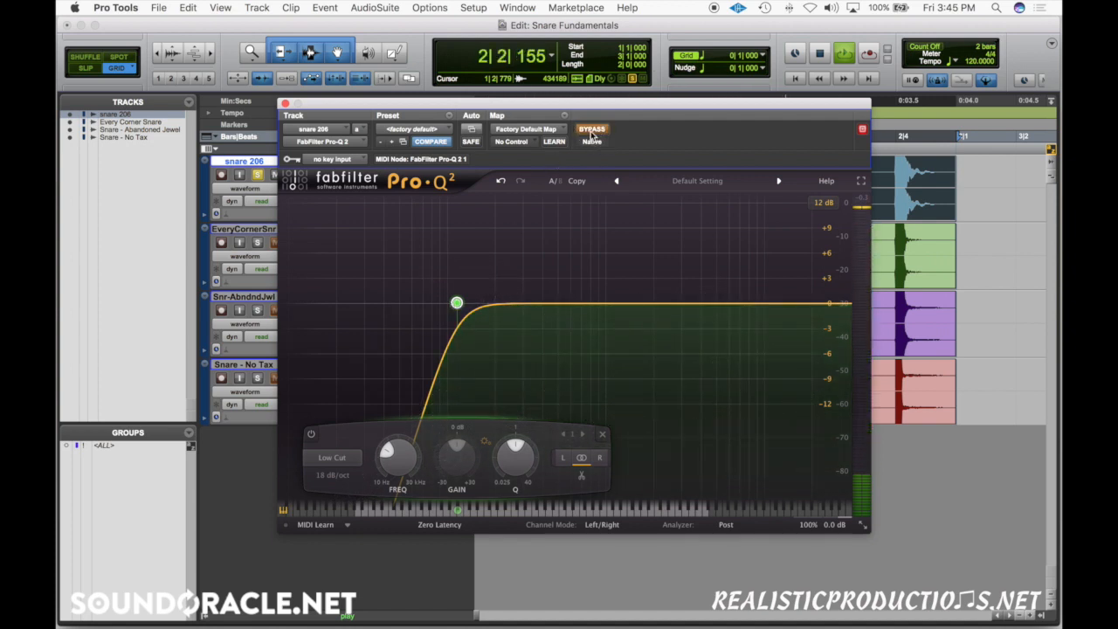
{"action": "left_click", "coordinate": [592, 129]}
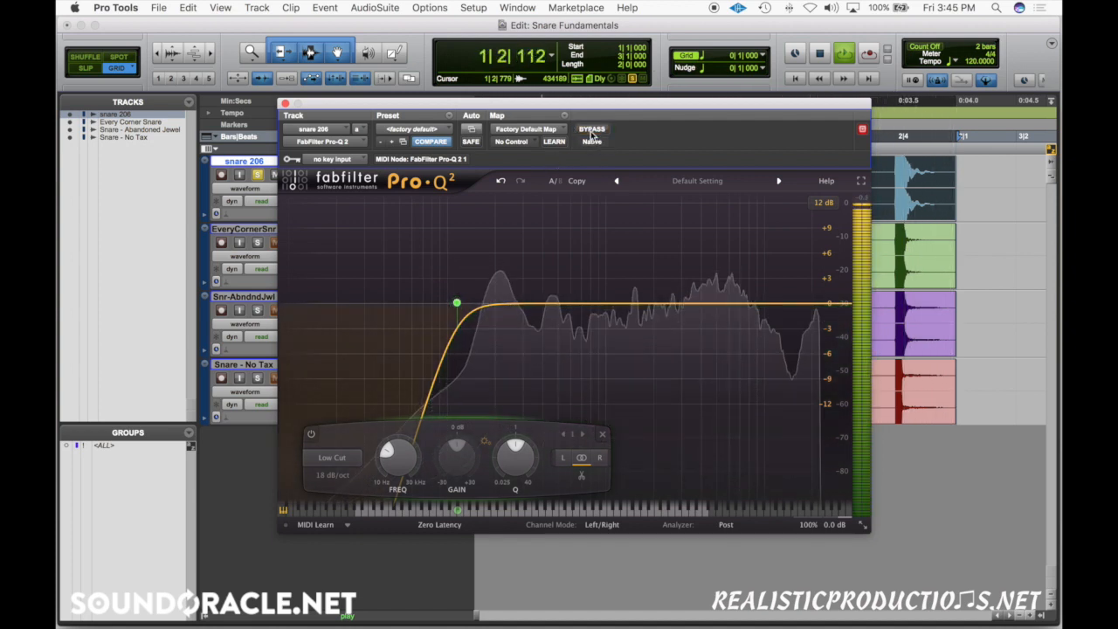
{"action": "key", "text": "space"}
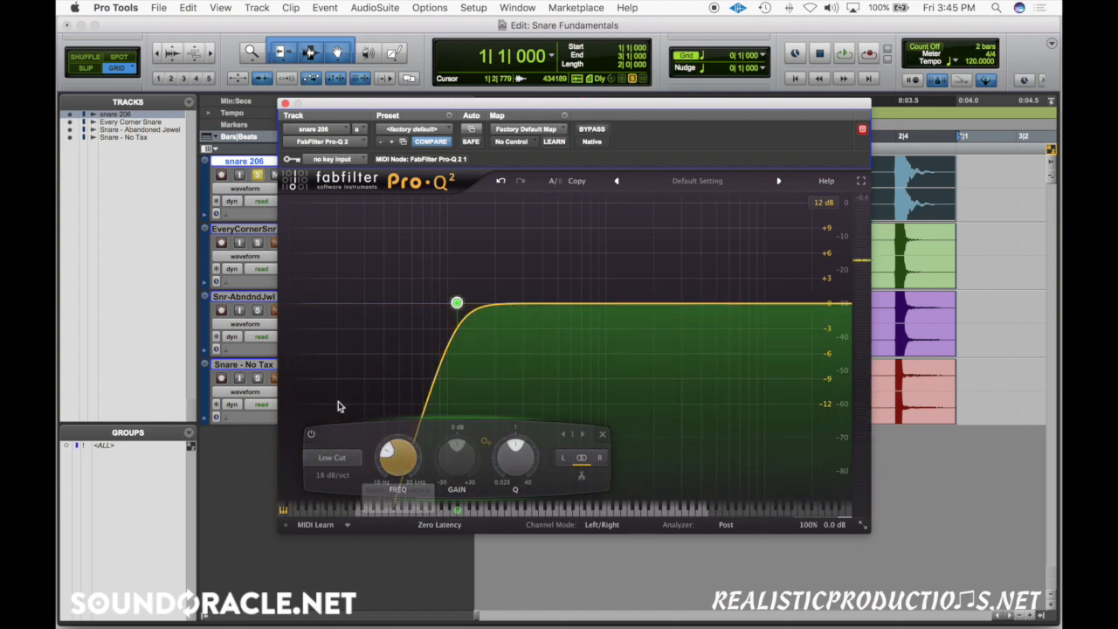
{"action": "mouse_move", "coordinate": [470, 316]}
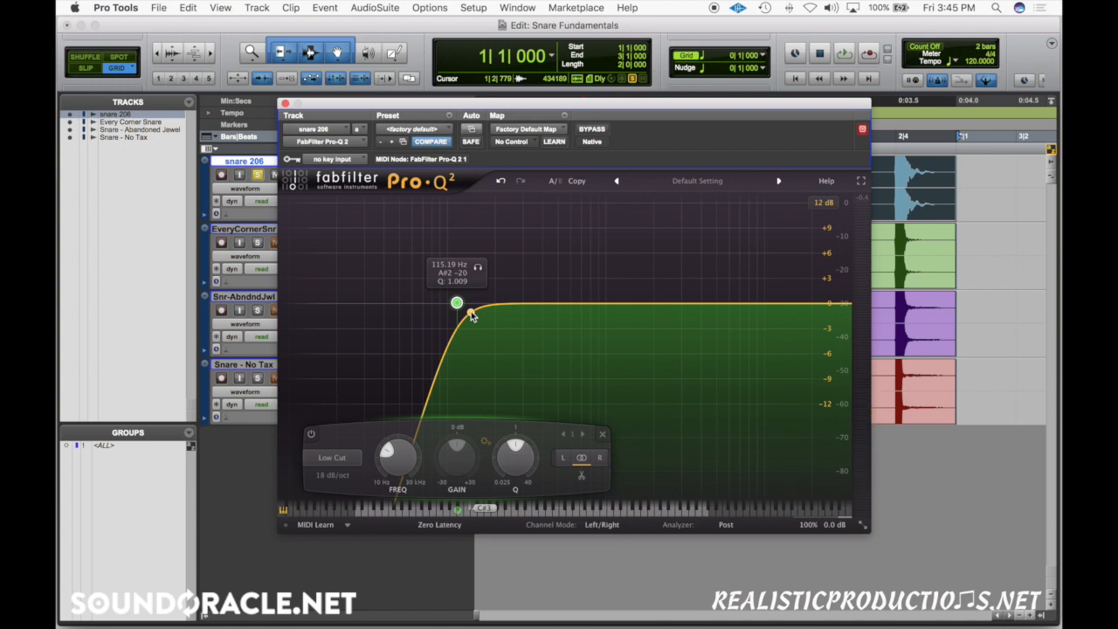
{"action": "left_click_drag", "start_coordinate": [457, 303], "coordinate": [464, 304]}
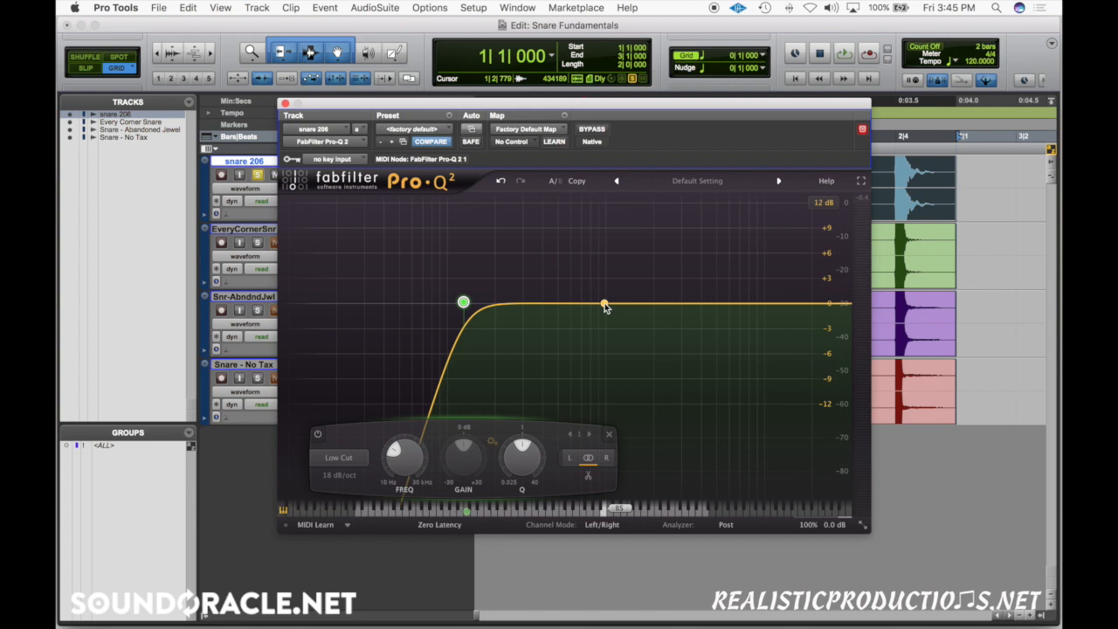
Add a narrowed bell band near 677 Hz with about 9.9 dB of boost and compare it with the bypassed sound
{"action": "left_click_drag", "start_coordinate": [602, 303], "coordinate": [578, 220]}
{"action": "key", "text": "space"}
{"action": "scroll", "coordinate": [594, 225], "scroll_direction": "up", "scroll_amount": 3}
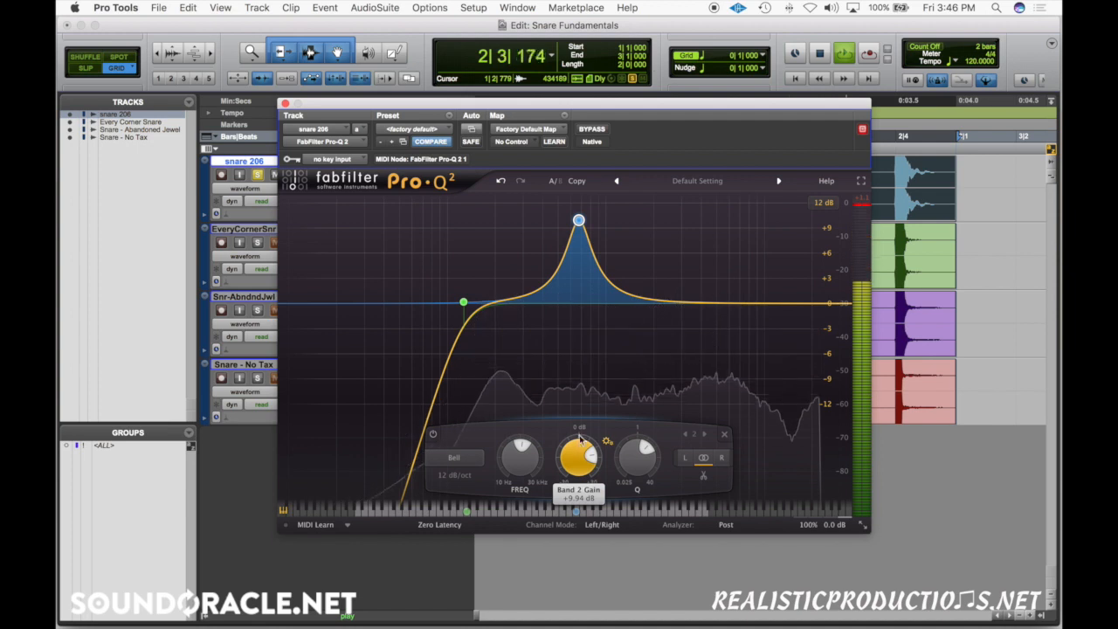
{"action": "left_click", "coordinate": [592, 129]}
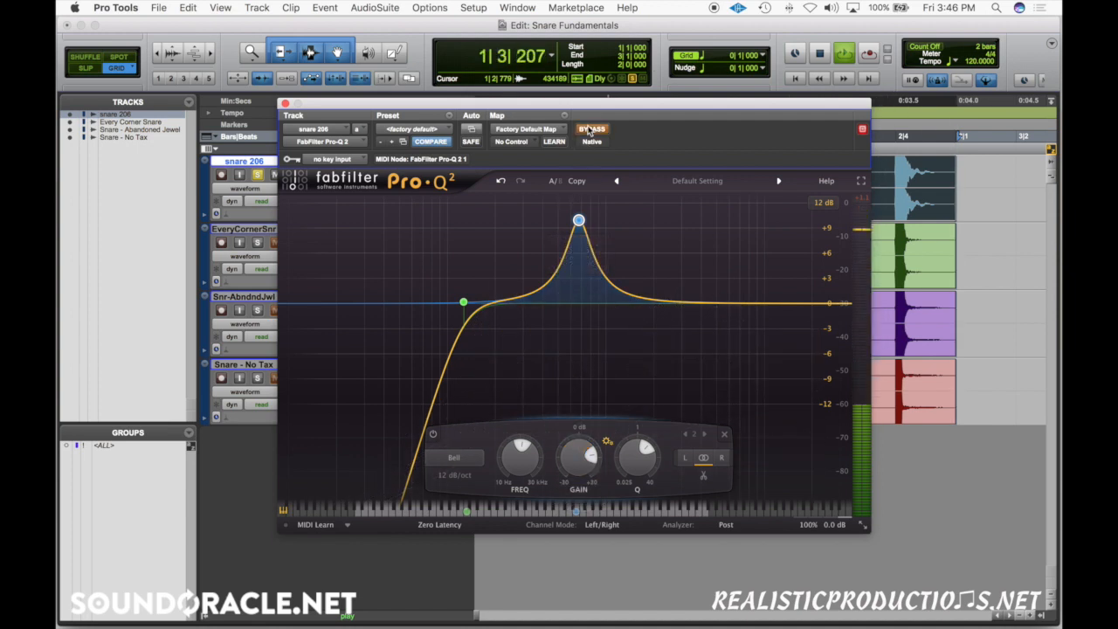
{"action": "left_click", "coordinate": [591, 129]}
Lower the 677 Hz band's gain to about -1.45 dB and set the display range to 6 dB
{"action": "scroll", "coordinate": [578, 459], "scroll_direction": "down", "scroll_amount": 10}
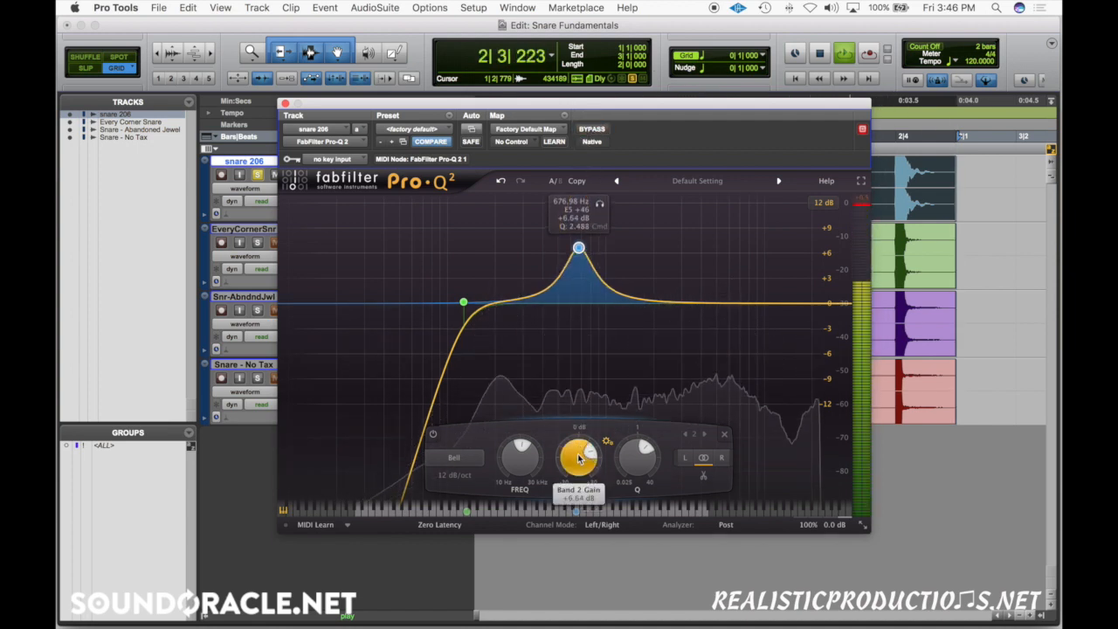
{"action": "scroll", "coordinate": [578, 459], "scroll_direction": "down", "scroll_amount": 3}
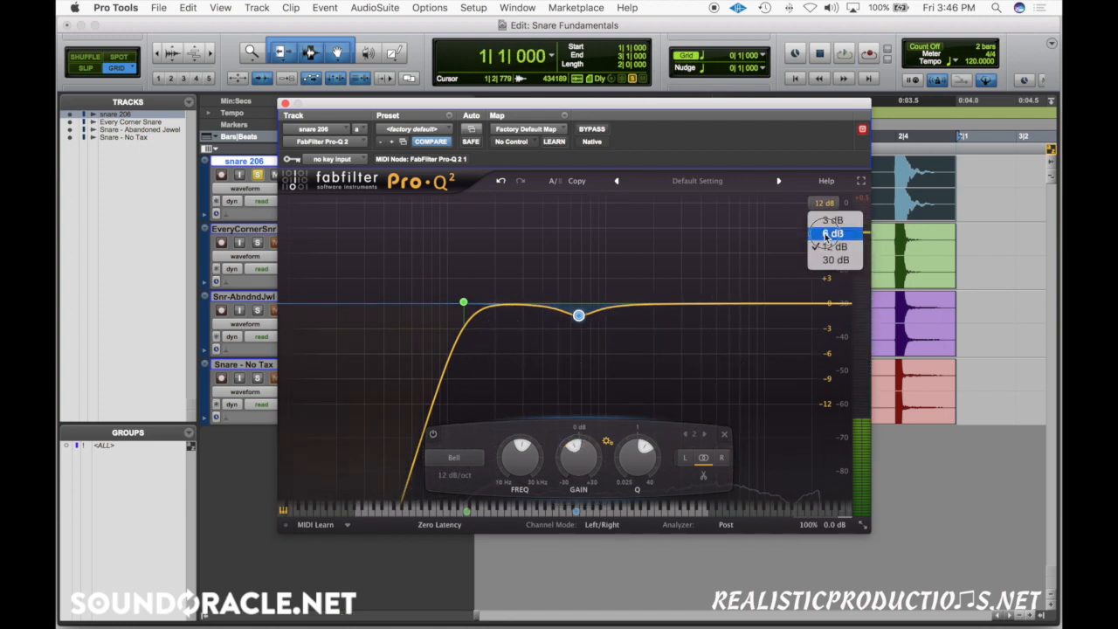
{"action": "left_click", "coordinate": [833, 233]}
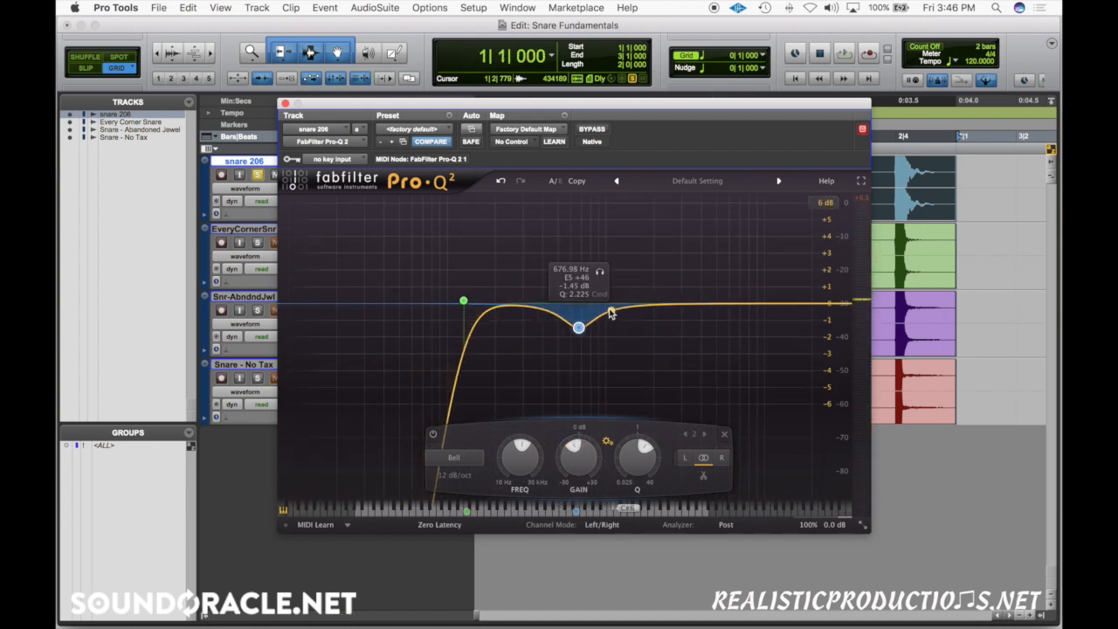
Add a narrow bell band, sweep it to about 6.36 kHz during playback, and set its gain to about -0.67 dB
{"action": "double_click", "coordinate": [750, 263]}
{"action": "scroll", "coordinate": [752, 274], "scroll_direction": "up", "scroll_amount": 3}
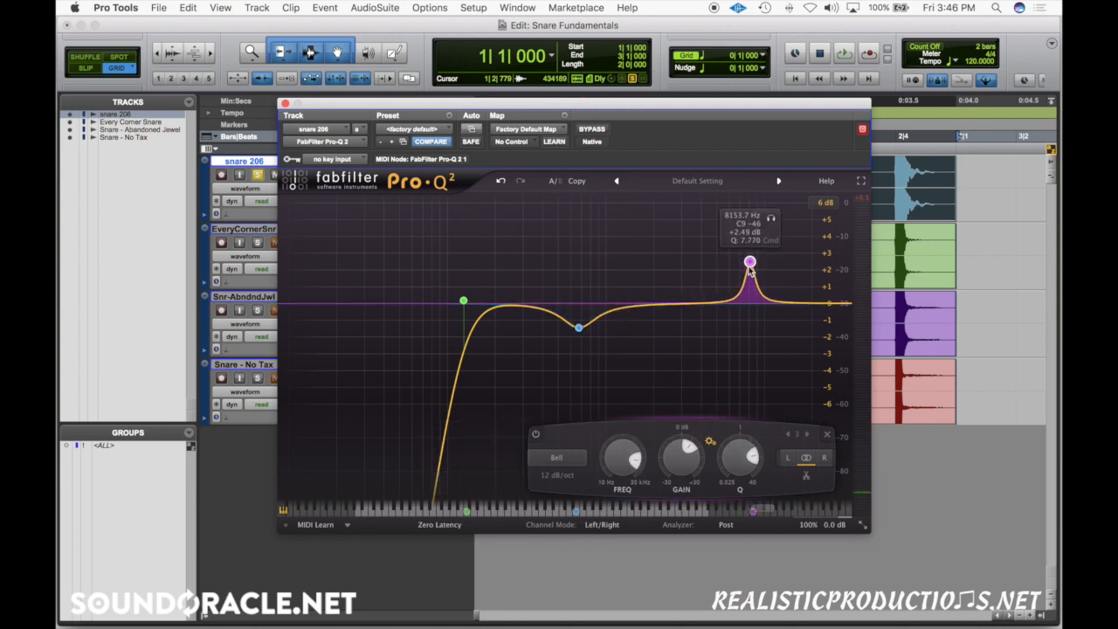
{"action": "left_click_drag", "start_coordinate": [750, 269], "coordinate": [713, 232]}
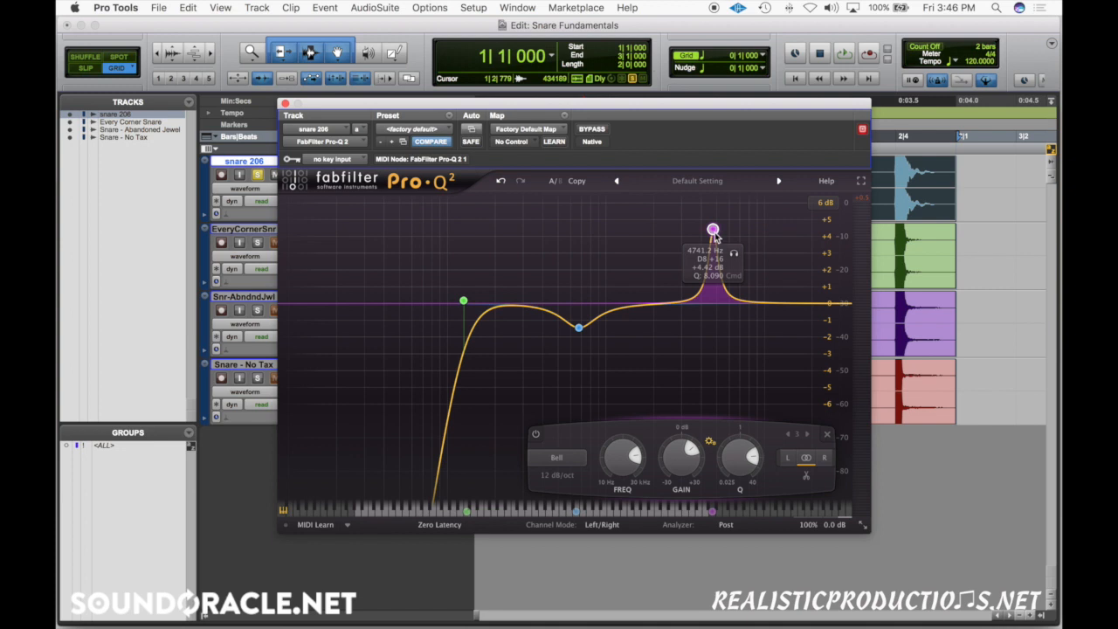
{"action": "key", "text": "space"}
{"action": "left_click_drag", "start_coordinate": [713, 230], "coordinate": [733, 202]}
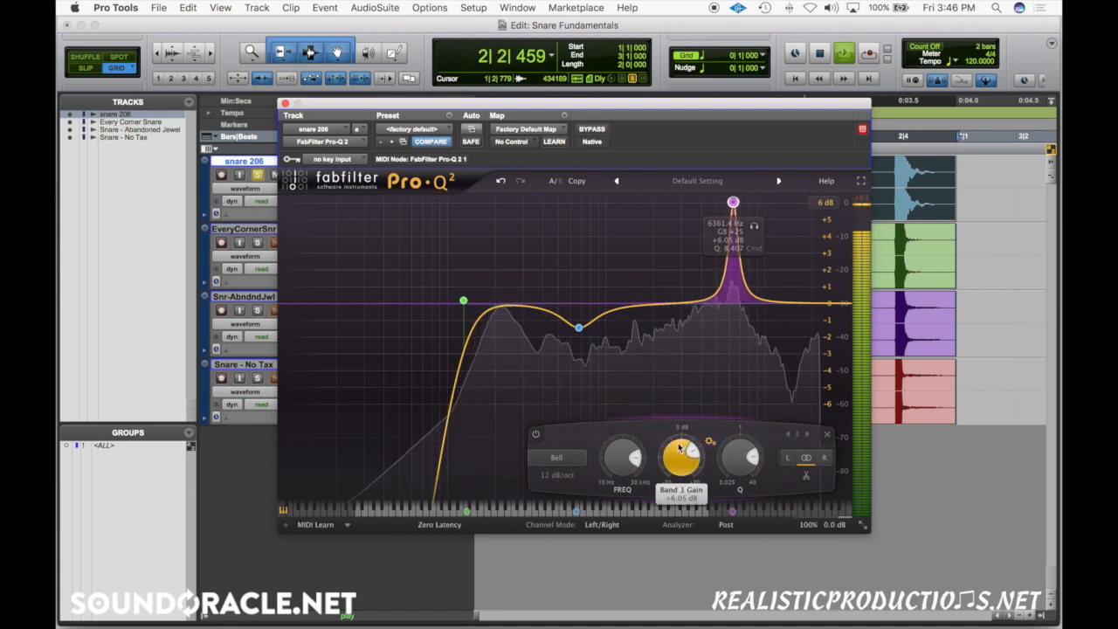
{"action": "scroll", "coordinate": [680, 448], "scroll_direction": "down", "scroll_amount": 6}
{"action": "scroll", "coordinate": [680, 448], "scroll_direction": "up", "scroll_amount": 1}
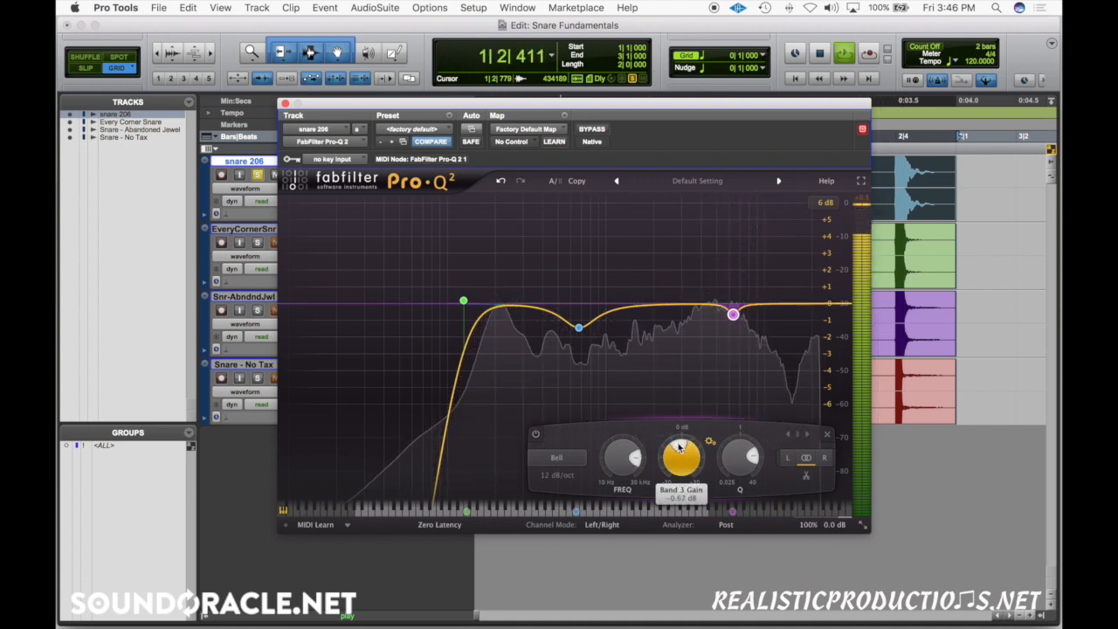
Try a high shelf boost of about 1.4 dB at 15 kHz during playback and delete the band again
{"action": "double_click", "coordinate": [814, 303]}
{"action": "mouse_move", "coordinate": [814, 303]}
{"action": "left_mouse_down"}
{"action": "mouse_move", "coordinate": [790, 289]}
{"action": "mouse_move", "coordinate": [793, 299]}
{"action": "left_mouse_up"}
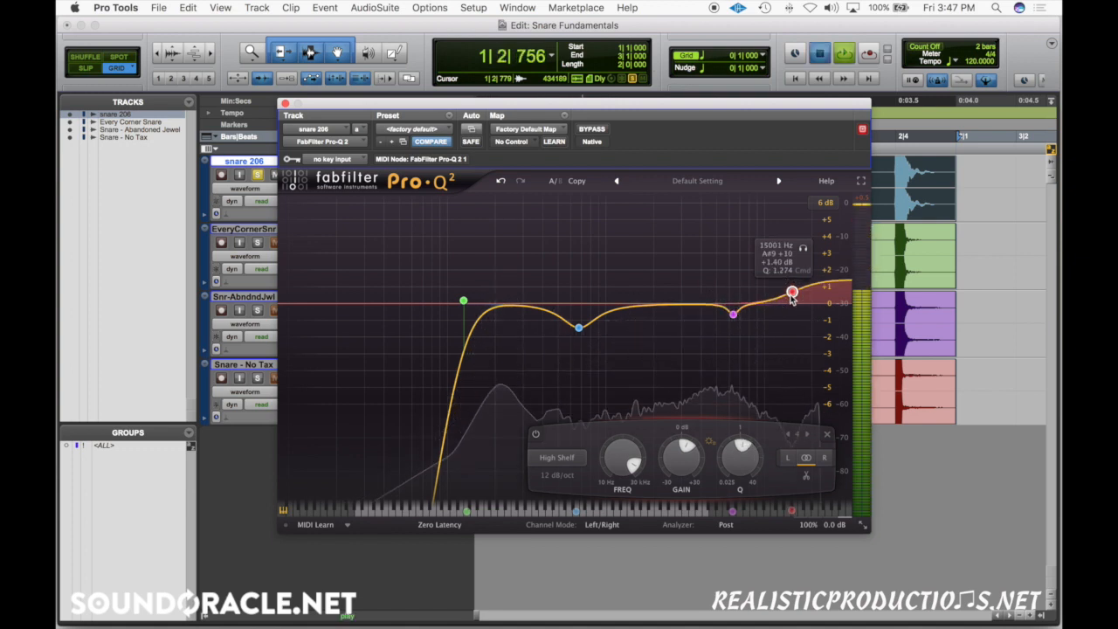
{"action": "key", "text": "space"}
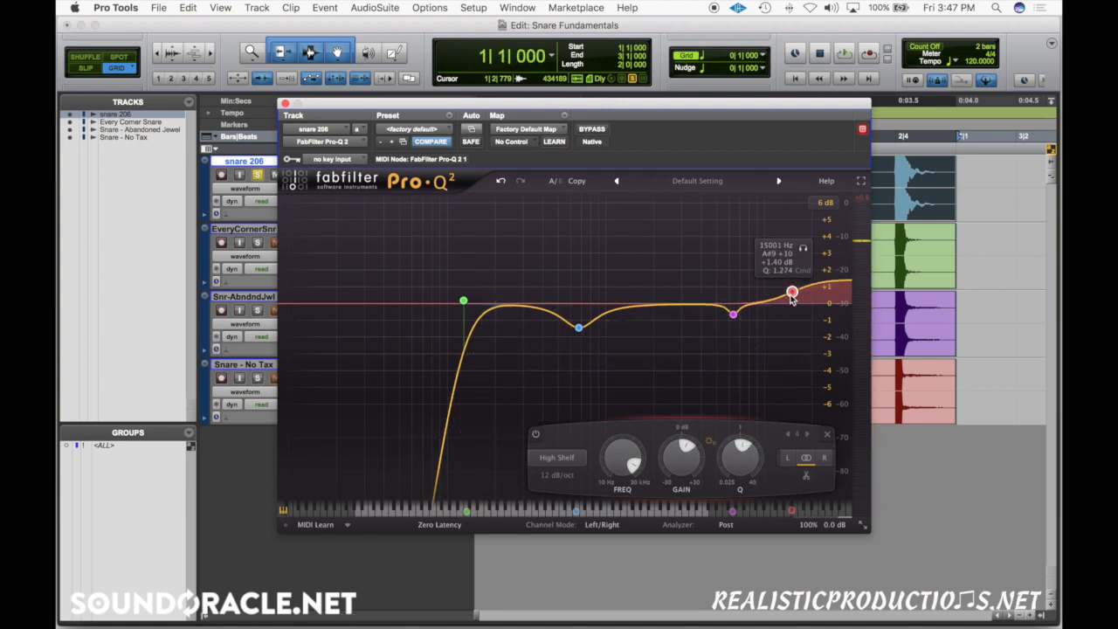
{"action": "right_click", "coordinate": [792, 298]}
{"action": "left_click", "coordinate": [817, 382]}
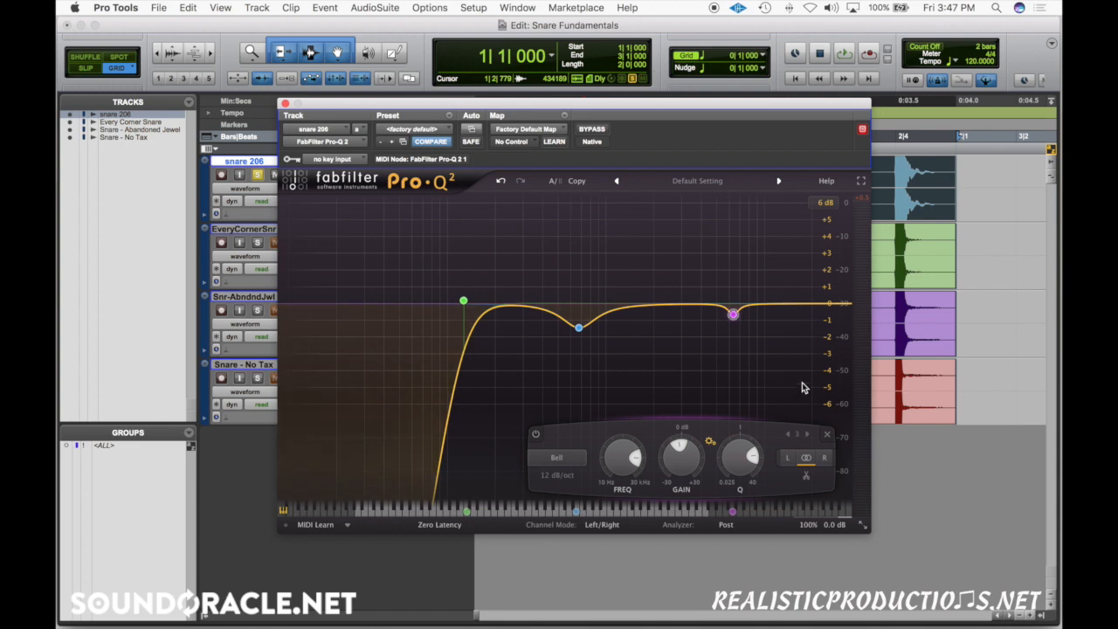
Add a narrow bell band at about 208 Hz with about 5.5 dB of boost and audition it
{"action": "mouse_move", "coordinate": [760, 303]}
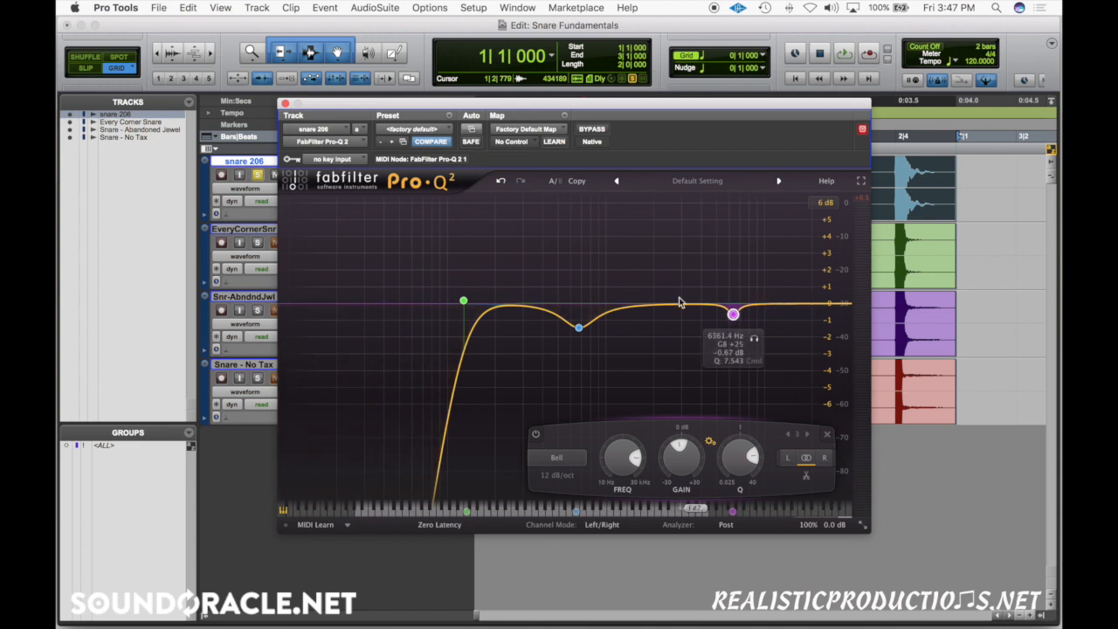
{"action": "left_click", "coordinate": [514, 304]}
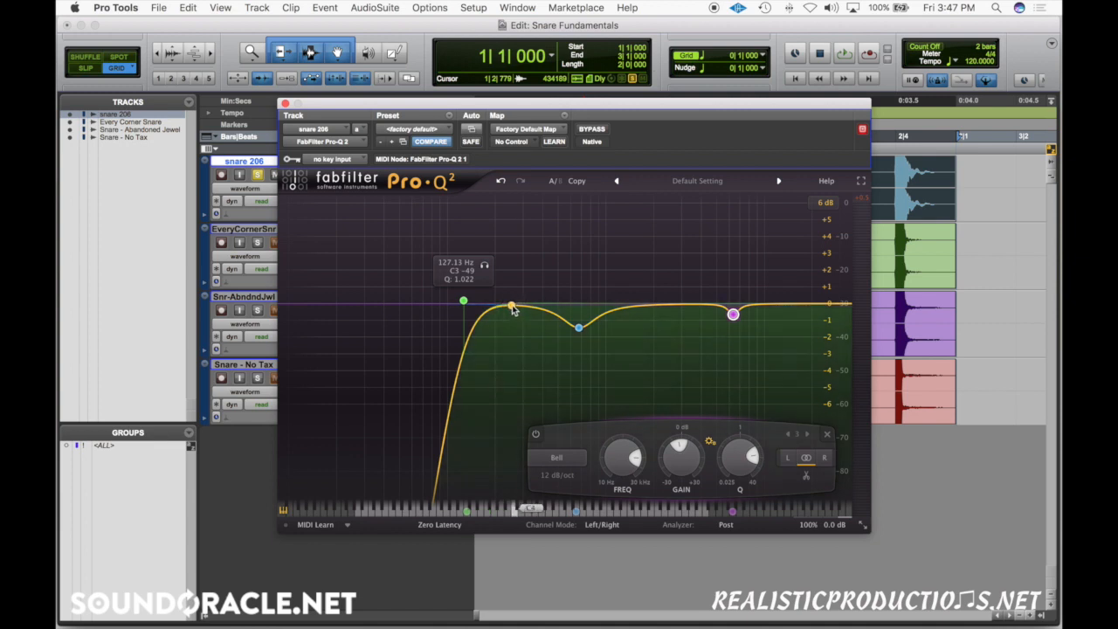
{"action": "left_click_drag", "start_coordinate": [515, 304], "coordinate": [497, 213]}
{"action": "scroll", "coordinate": [513, 274], "scroll_direction": "up", "scroll_amount": 5}
{"action": "scroll", "coordinate": [508, 263], "scroll_direction": "up", "scroll_amount": 2}
{"action": "key", "text": "space"}
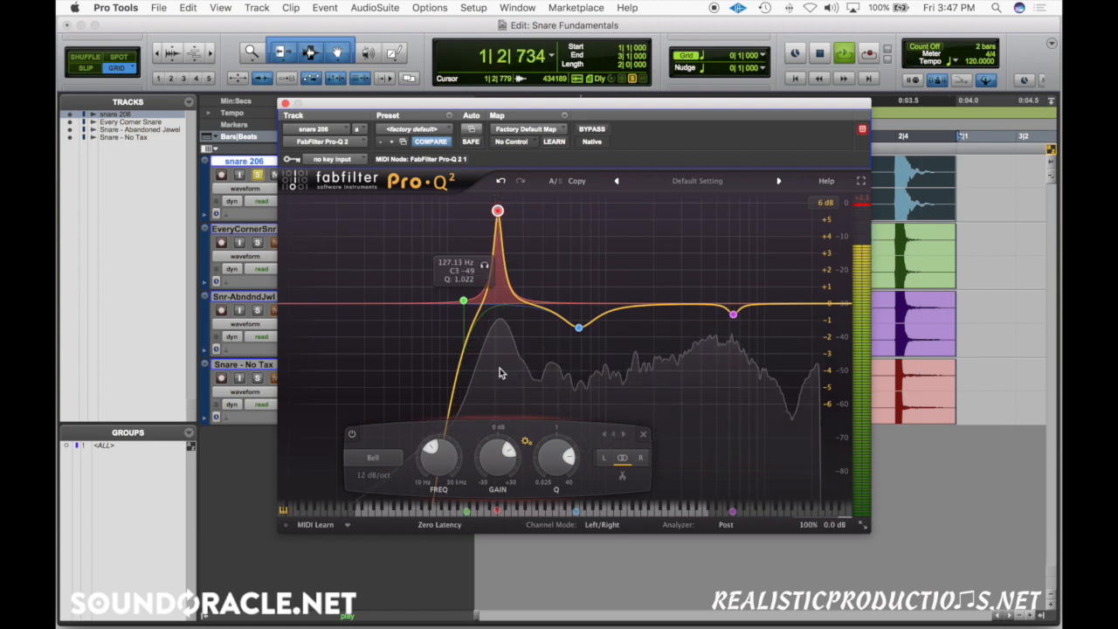
{"action": "key", "text": "space"}
Compare the snare during playback with the 208 Hz band disabled and enabled again
{"action": "right_click", "coordinate": [497, 211]}
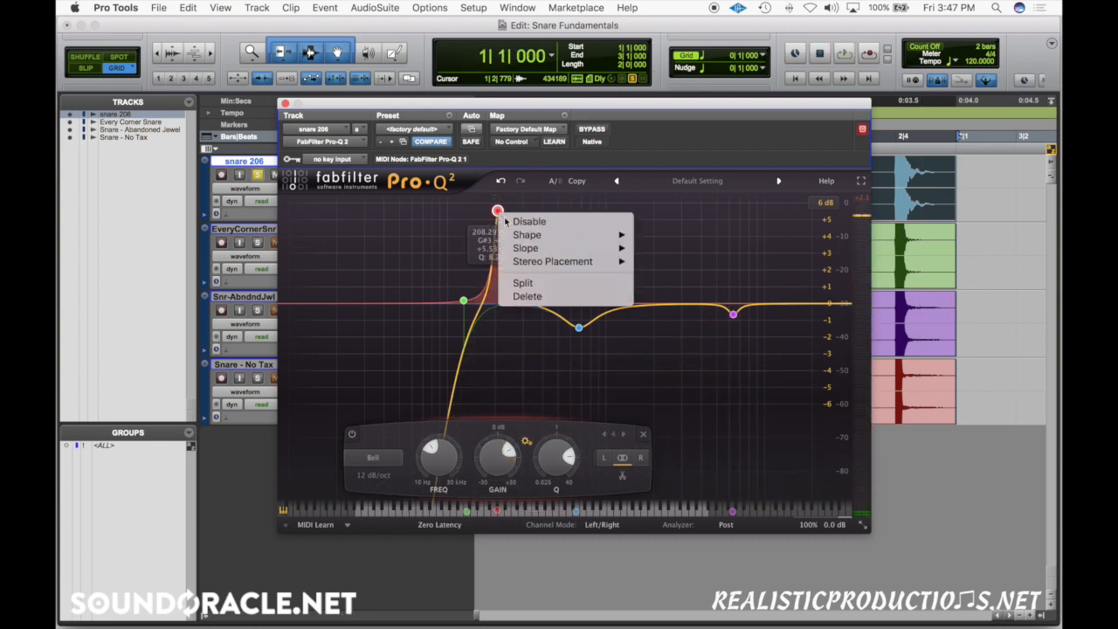
{"action": "left_click", "coordinate": [499, 221]}
{"action": "key", "text": "space"}
{"action": "right_click", "coordinate": [498, 212]}
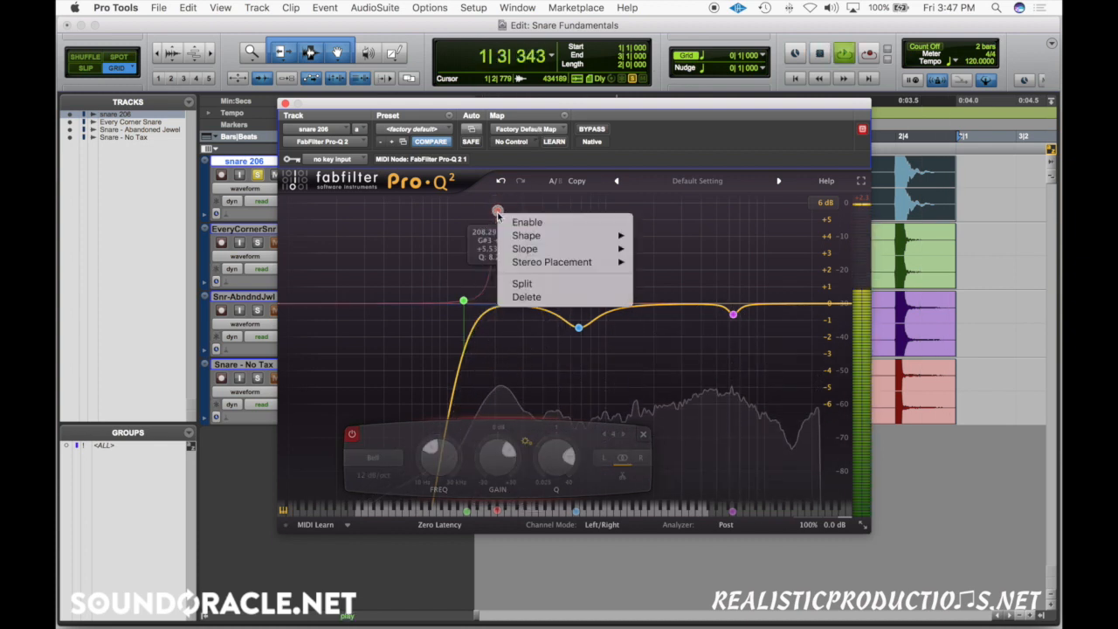
{"action": "left_click", "coordinate": [524, 224]}
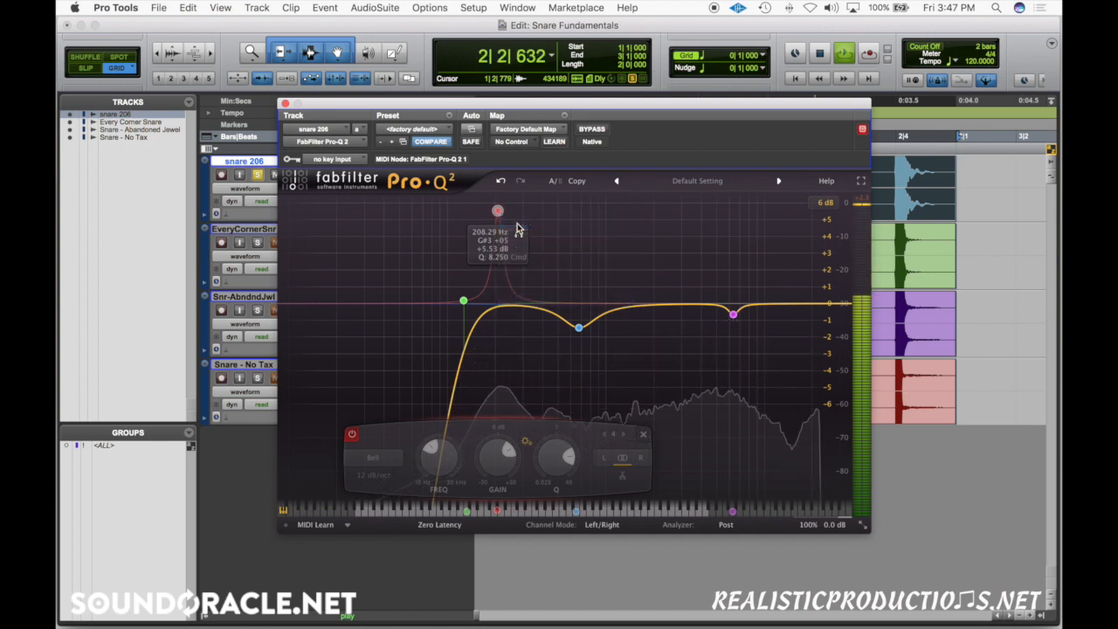
{"action": "mouse_move", "coordinate": [493, 465]}
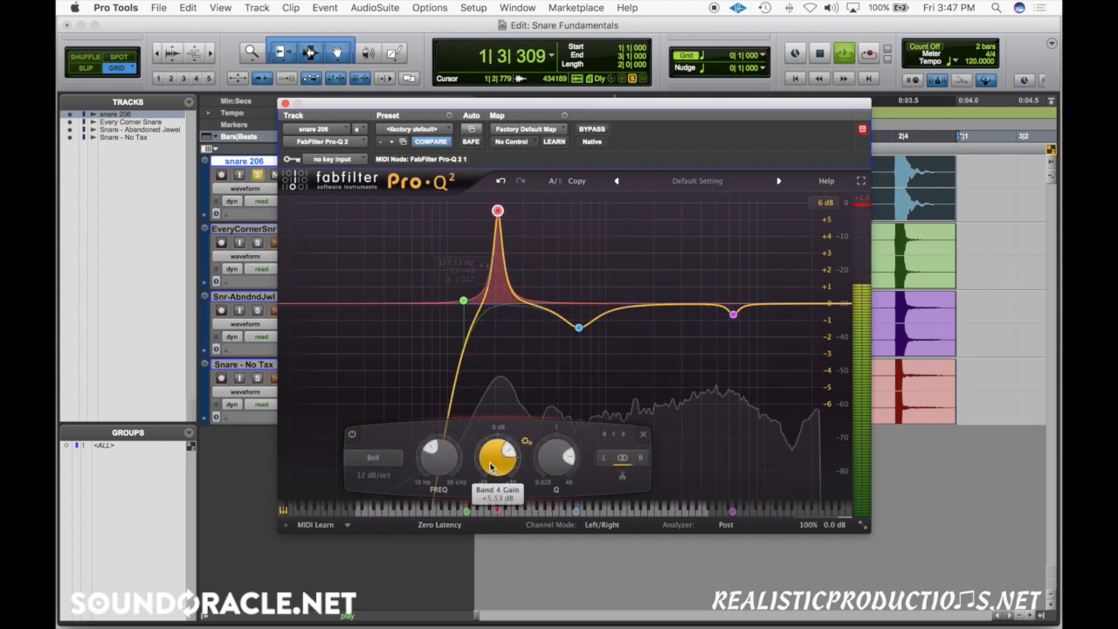
Lower the 208 Hz band's boost to about 1.65 dB and add a narrow bell boost of about 1.14 dB at 2.42 kHz
{"action": "scroll", "coordinate": [491, 467], "scroll_direction": "down", "scroll_amount": 4}
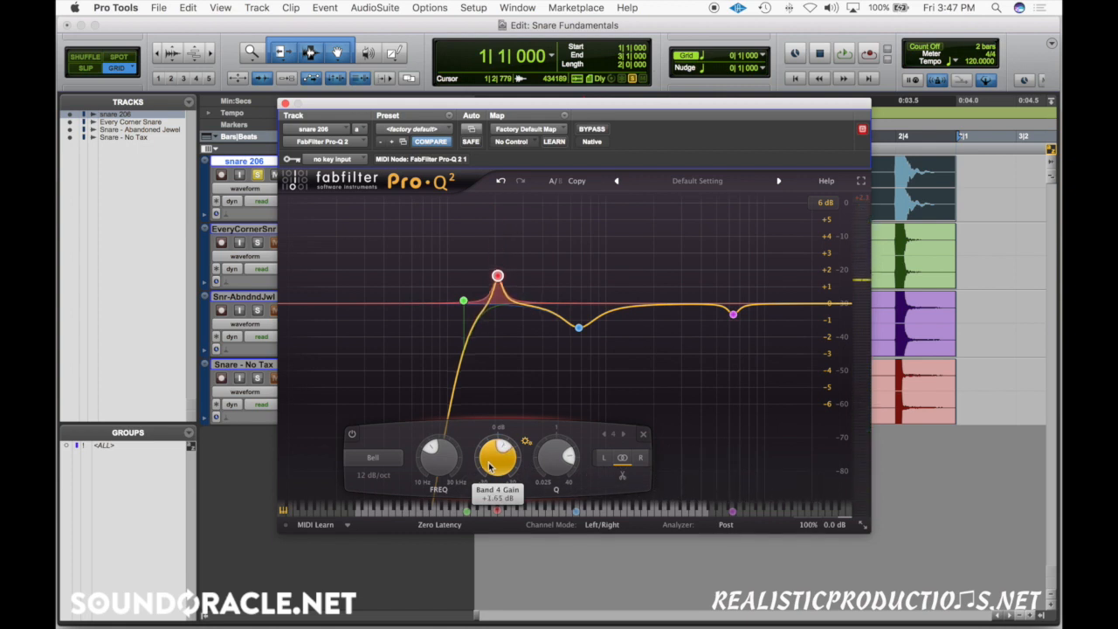
{"action": "left_click_drag", "start_coordinate": [669, 307], "coordinate": [667, 214]}
{"action": "key", "text": "space"}
{"action": "left_click_drag", "start_coordinate": [667, 459], "coordinate": [668, 464]}
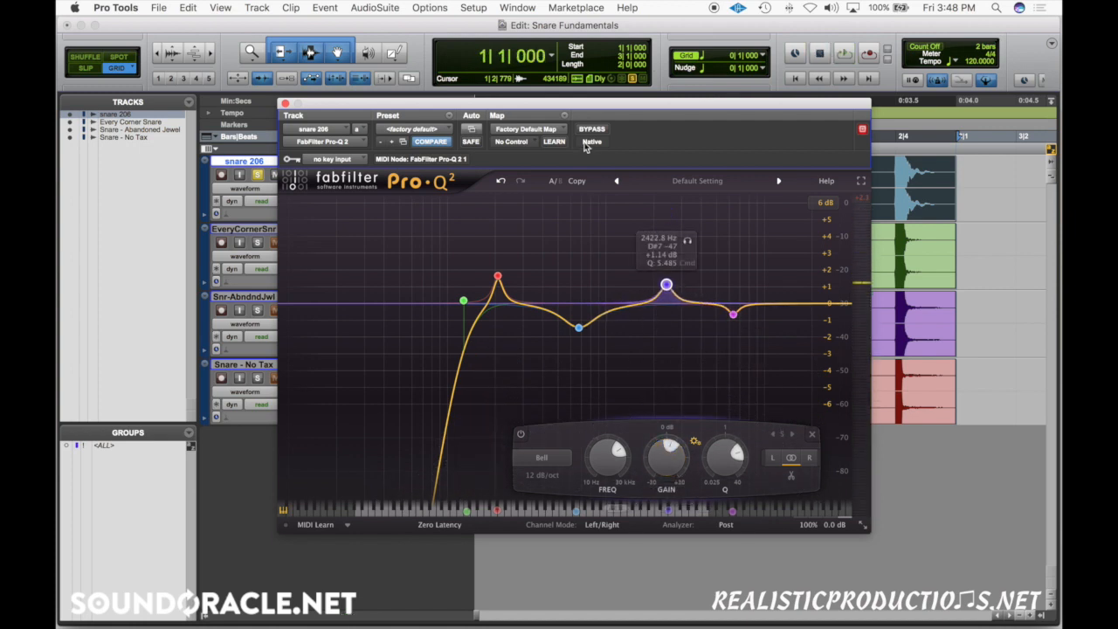
Compare the snare during playback with the EQ bypassed and active, and nudge the 2.42 kHz band slightly higher in frequency
{"action": "key", "text": "space"}
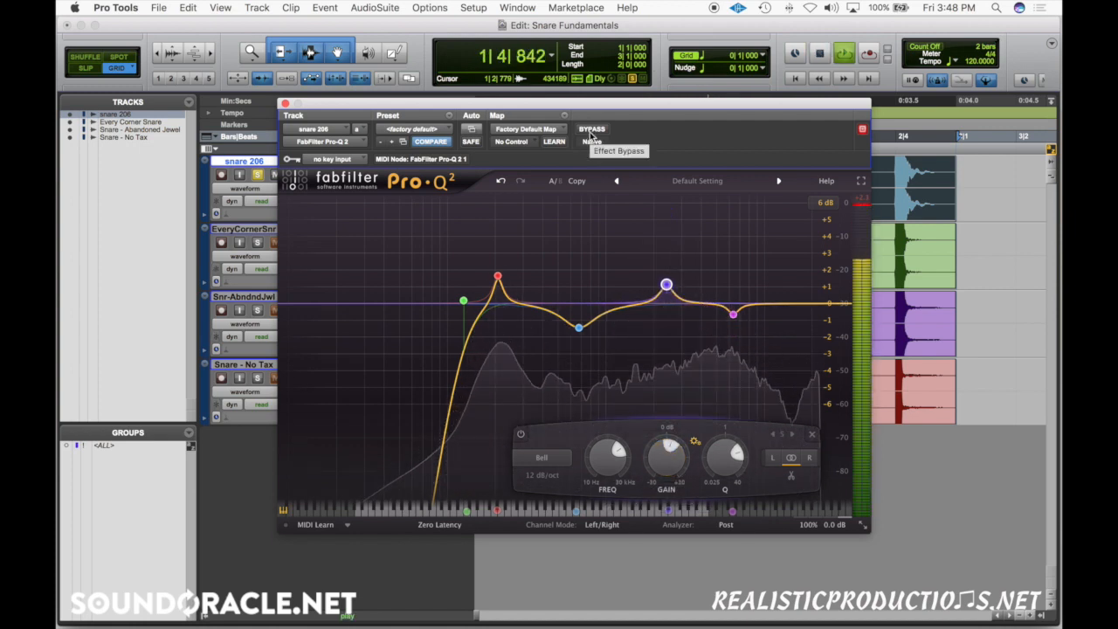
{"action": "left_click", "coordinate": [591, 130]}
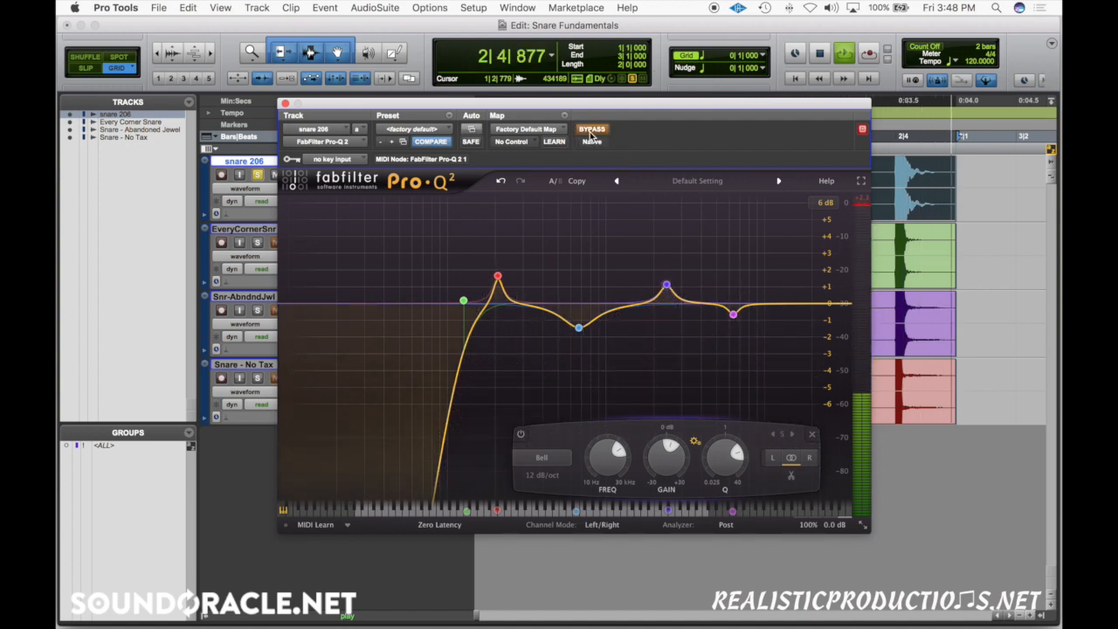
{"action": "left_click", "coordinate": [592, 130]}
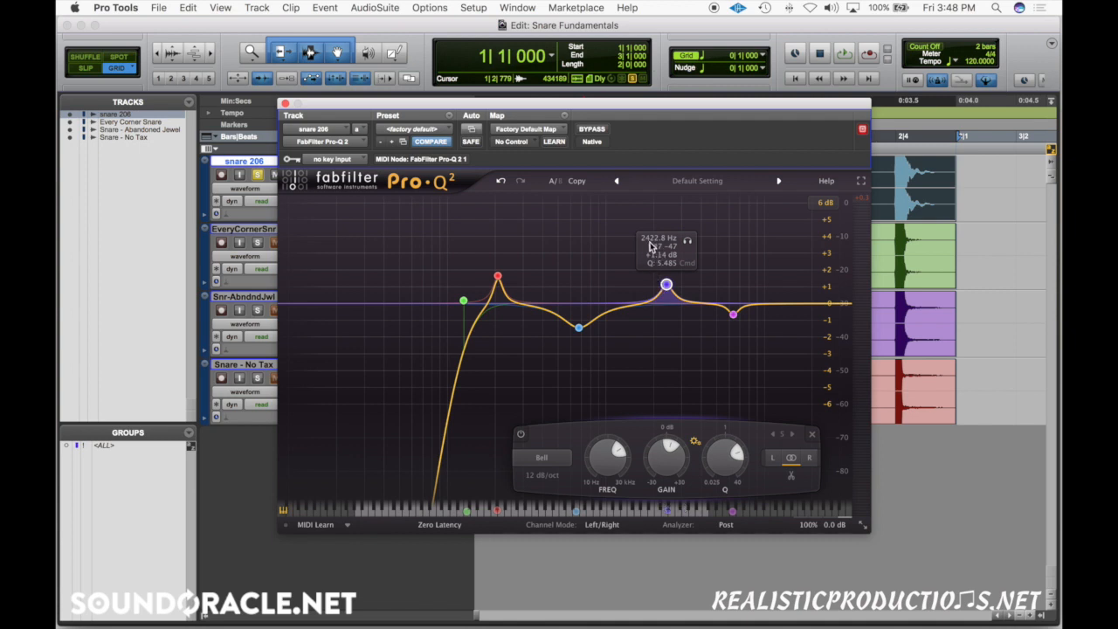
{"action": "mouse_move", "coordinate": [666, 285]}
{"action": "left_mouse_down"}
{"action": "mouse_move", "coordinate": [648, 282]}
{"action": "mouse_move", "coordinate": [670, 287]}
{"action": "left_mouse_up"}
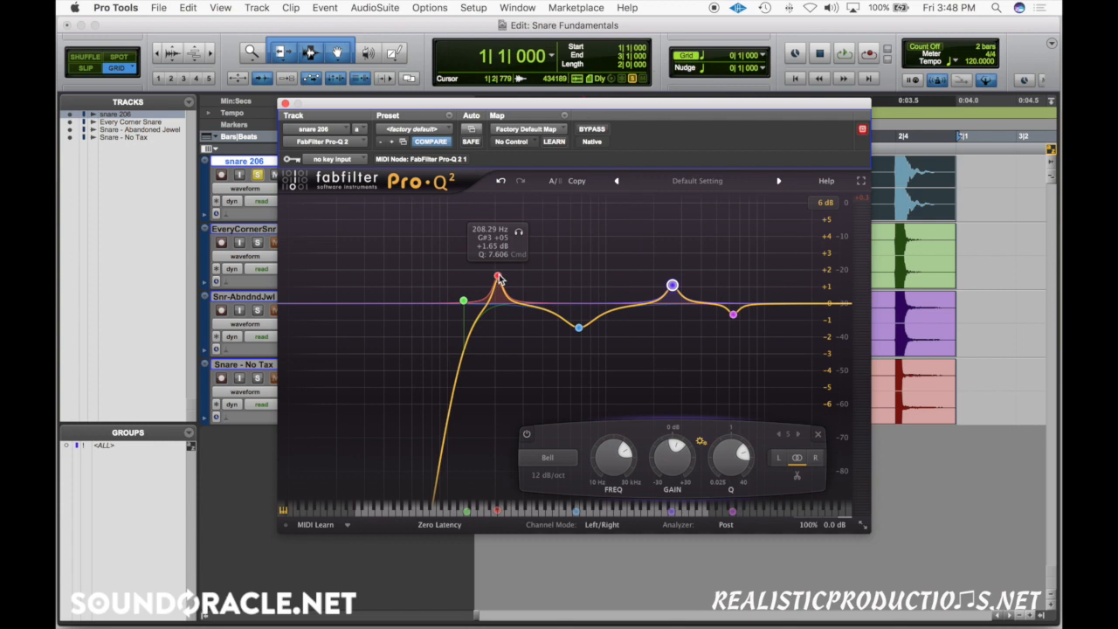
Try moving the 208 Hz band to about 254 Hz and undo the move
{"action": "left_click", "coordinate": [498, 278]}
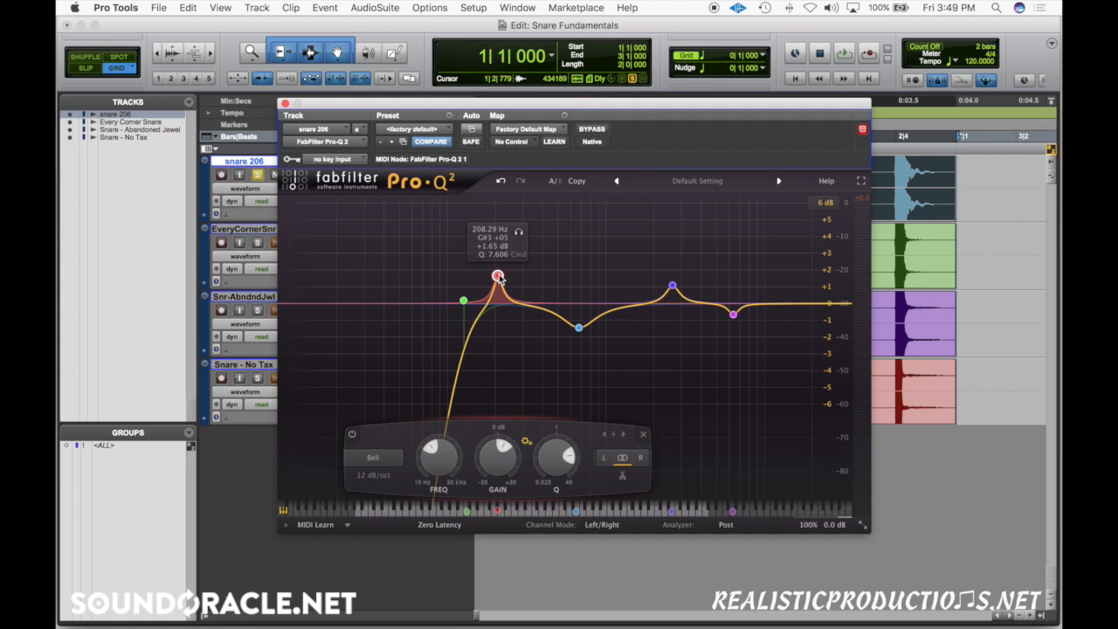
{"action": "left_click_drag", "start_coordinate": [500, 278], "coordinate": [516, 277]}
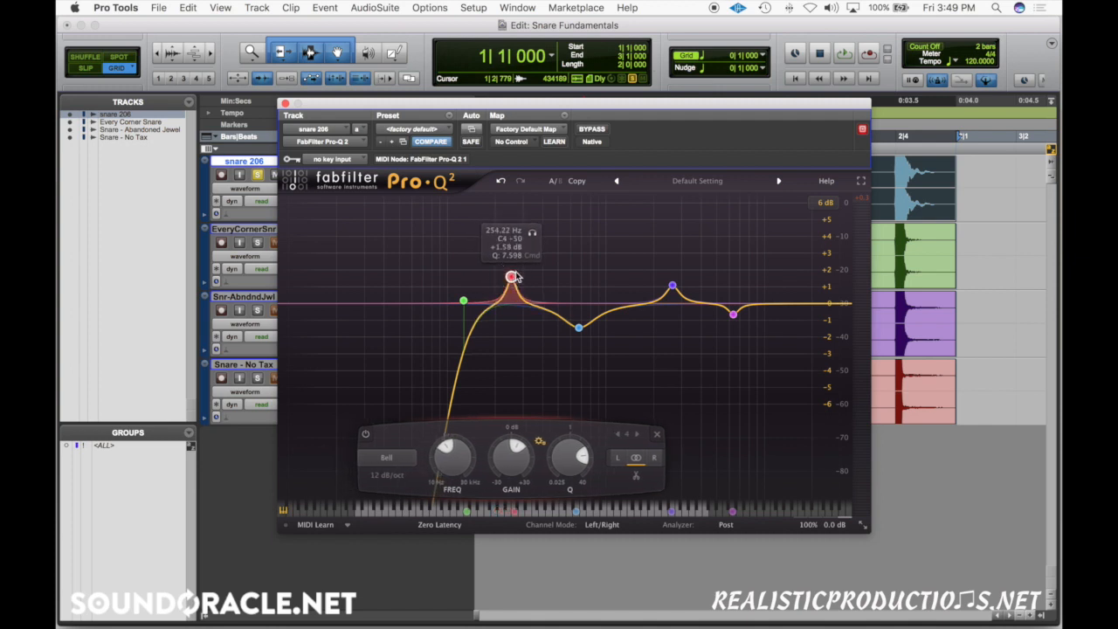
{"action": "left_click", "coordinate": [502, 185]}
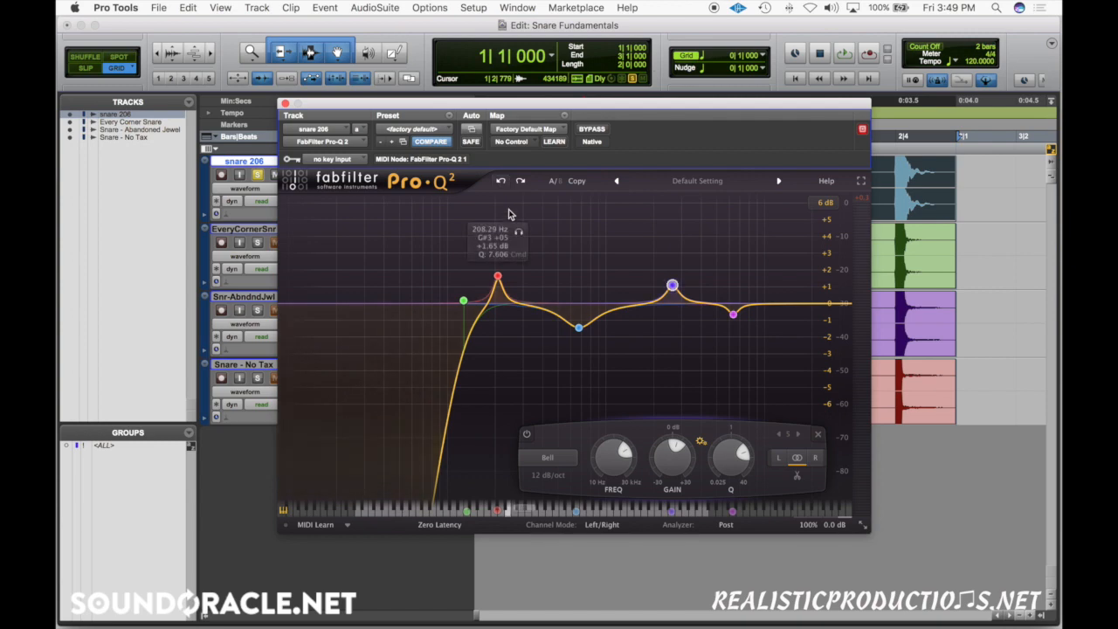
Open Pro-Q 2 on the soloed Every Corner Snare track and add a low cut at about 127 Hz during playback
{"action": "left_click", "coordinate": [285, 103]}
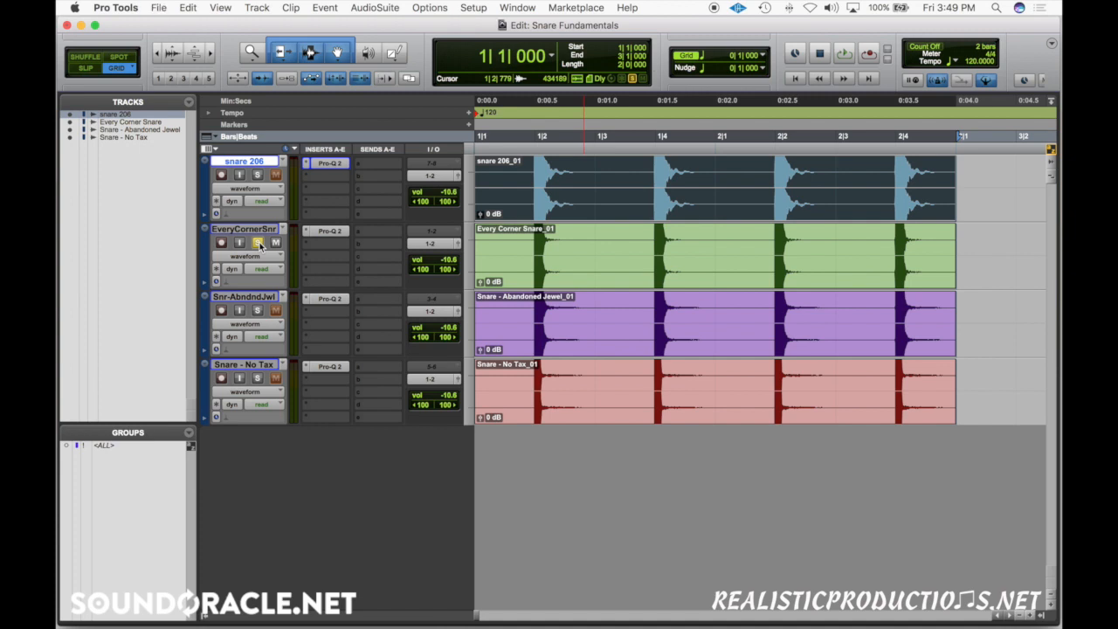
{"action": "left_click", "coordinate": [325, 233]}
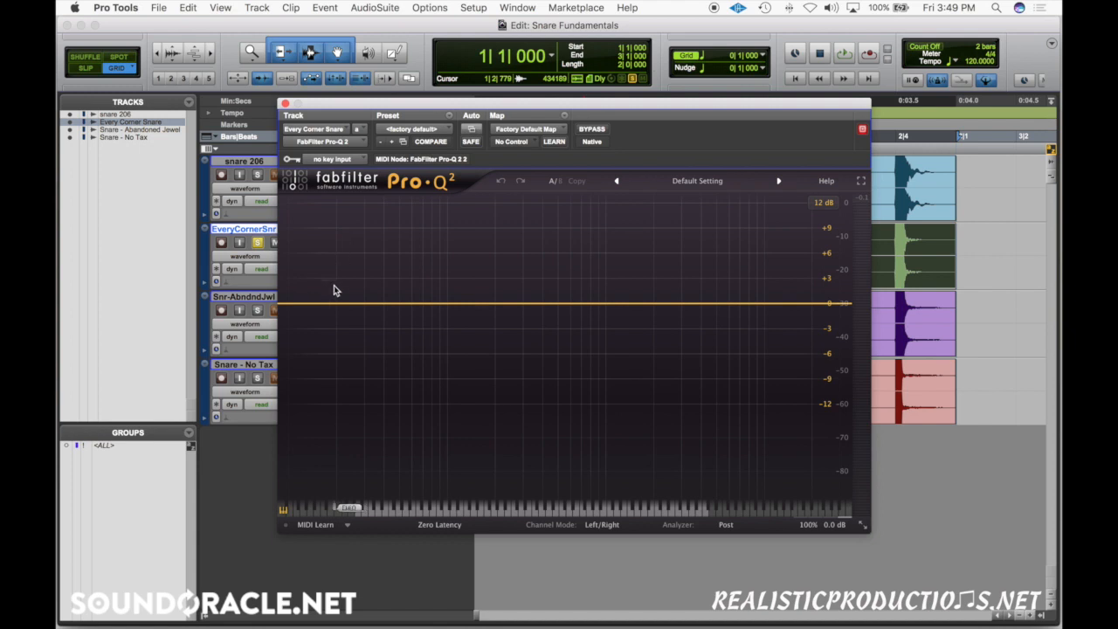
{"action": "key", "text": "space"}
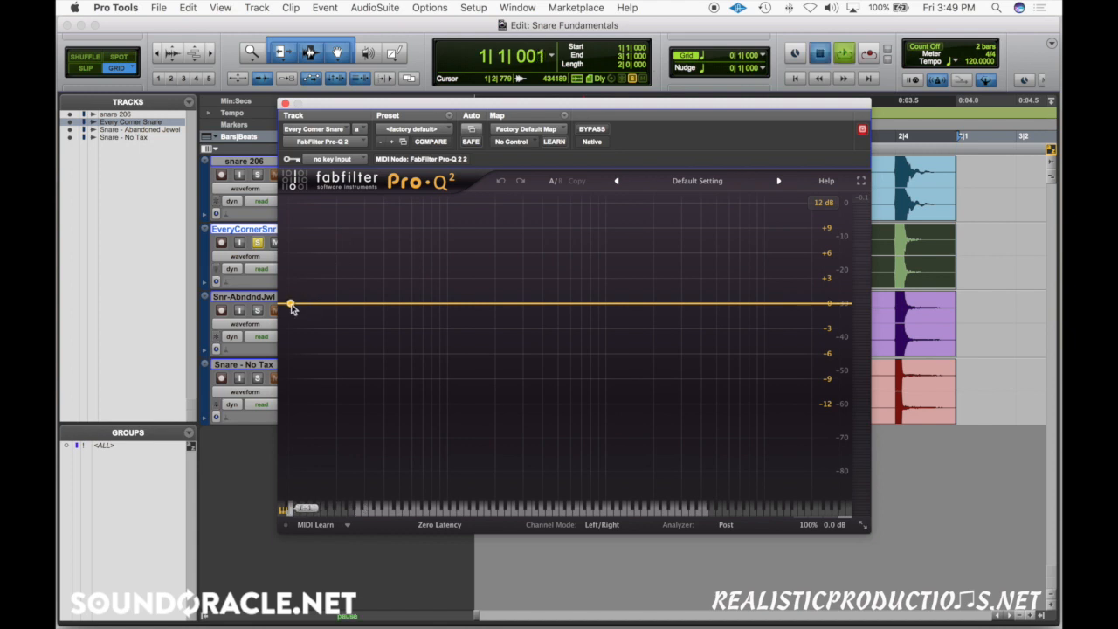
{"action": "left_click", "coordinate": [294, 305]}
{"action": "left_click_drag", "start_coordinate": [294, 308], "coordinate": [464, 303]}
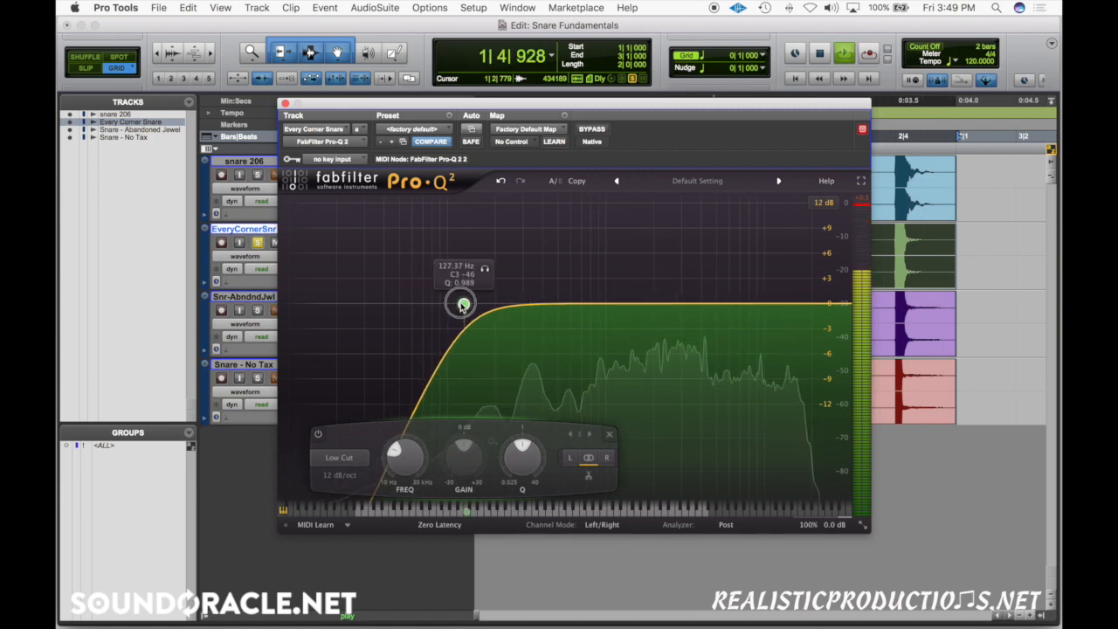
Add a bell band with a slight cut around 770 Hz and a narrow bell boost of just under 3 dB near 200 Hz
{"action": "left_click_drag", "start_coordinate": [610, 307], "coordinate": [588, 217]}
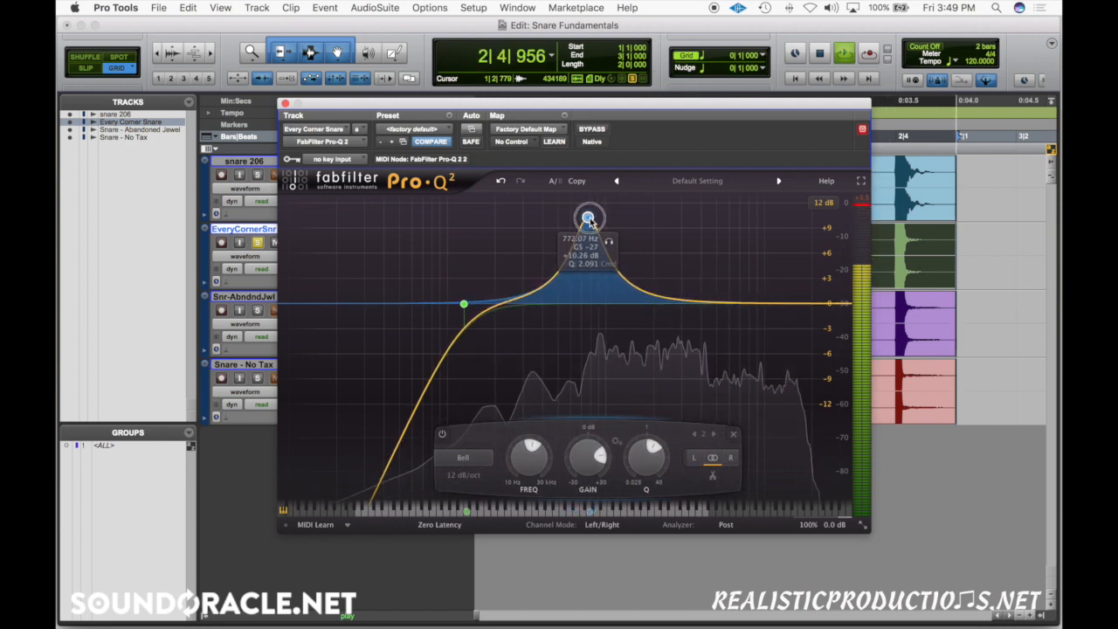
{"action": "left_click_drag", "start_coordinate": [575, 462], "coordinate": [577, 460]}
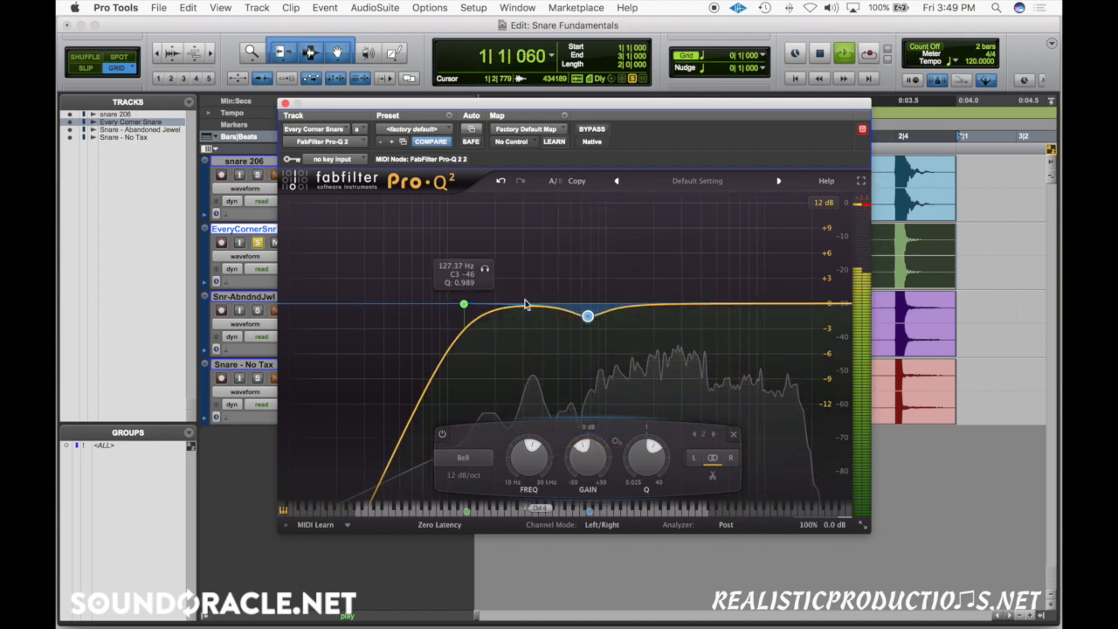
{"action": "left_click_drag", "start_coordinate": [474, 306], "coordinate": [496, 247]}
{"action": "left_click_drag", "start_coordinate": [500, 453], "coordinate": [499, 461]}
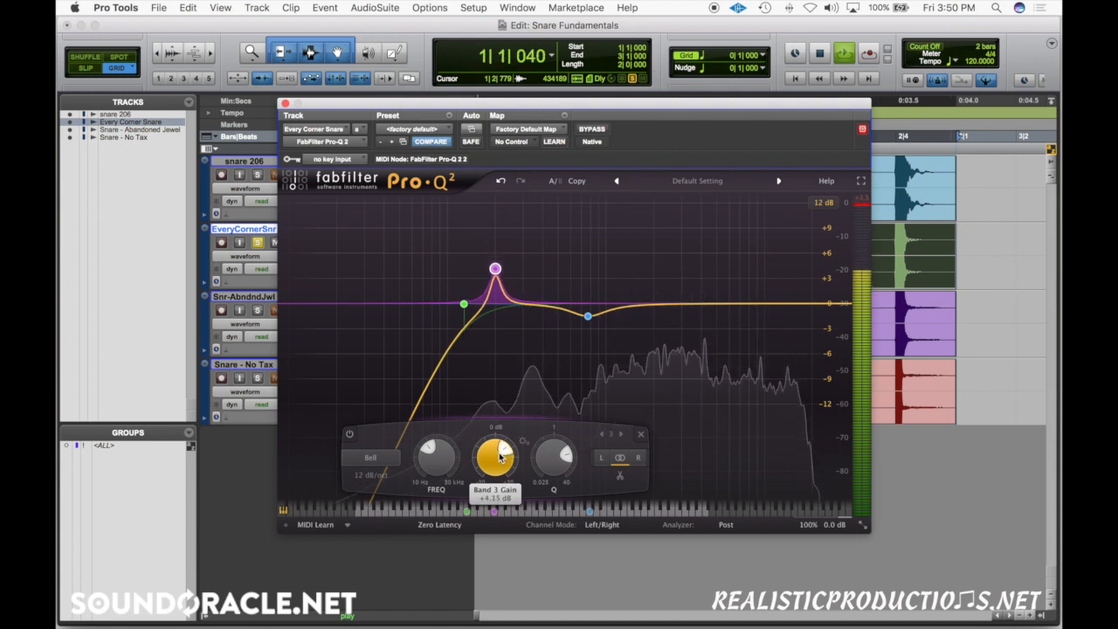
Add a narrow bell band, sweep it to about 4.06 kHz with a Q of about 13, and cut it by about 2.07 dB
{"action": "left_click_drag", "start_coordinate": [739, 320], "coordinate": [703, 213]}
{"action": "scroll", "coordinate": [756, 231], "scroll_direction": "up", "scroll_amount": 5}
{"action": "scroll", "coordinate": [687, 463], "scroll_direction": "down", "scroll_amount": 10}
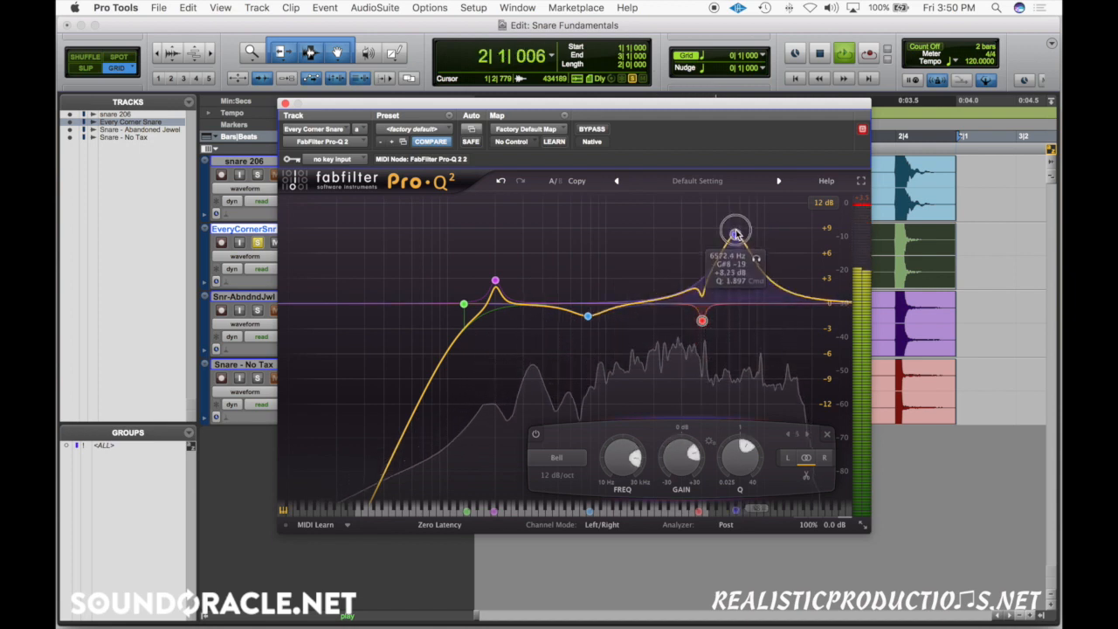
Add another bell band, narrow it strongly, sweep it to about 7 kHz, and cut it by about 3 dB
{"action": "double_click", "coordinate": [734, 233]}
{"action": "scroll", "coordinate": [736, 236], "scroll_direction": "up", "scroll_amount": 10}
{"action": "left_click_drag", "start_coordinate": [735, 236], "coordinate": [741, 211]}
{"action": "scroll", "coordinate": [680, 460], "scroll_direction": "down", "scroll_amount": 10}
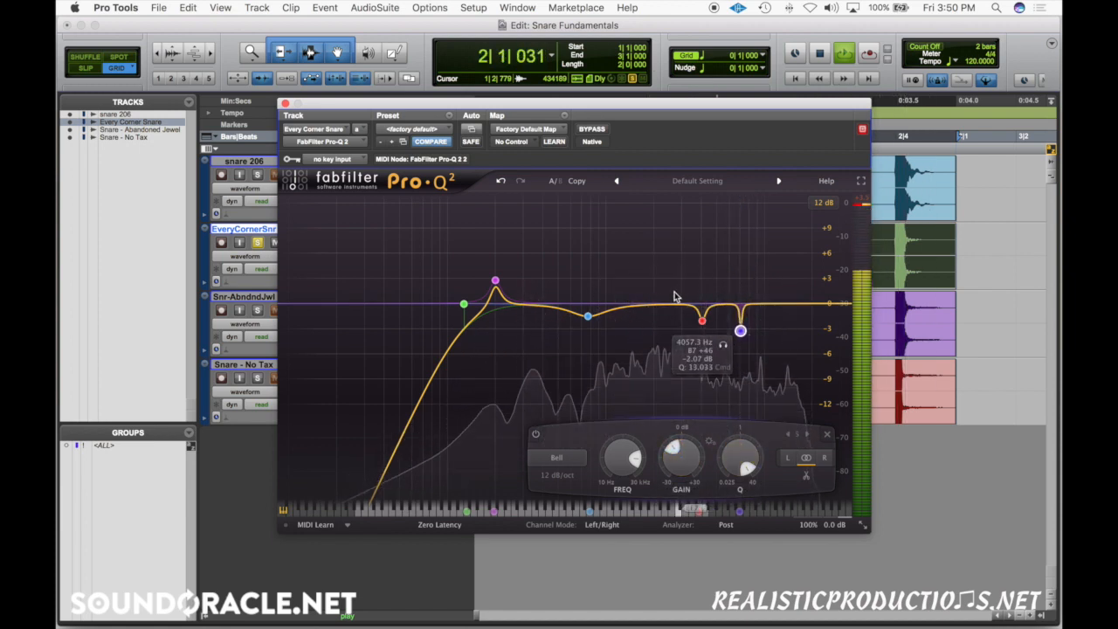
Add a narrow bell band at about 2.29 kHz with a Q of about 7.6 and set its gain to about 1.87 dB
{"action": "left_click_drag", "start_coordinate": [670, 305], "coordinate": [667, 266]}
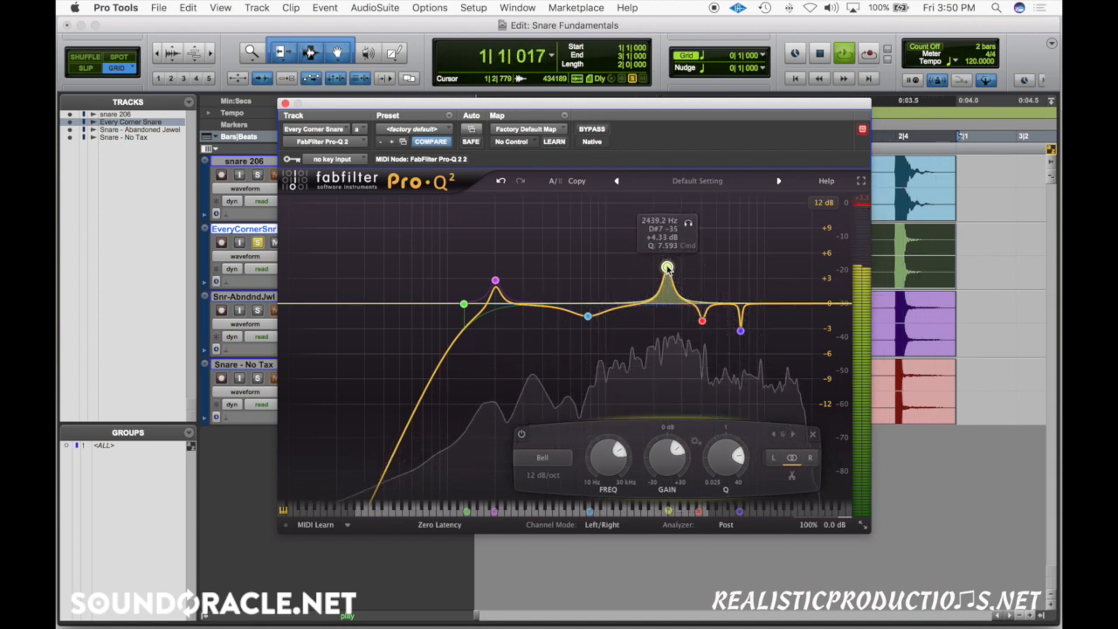
{"action": "left_click_drag", "start_coordinate": [669, 269], "coordinate": [663, 271]}
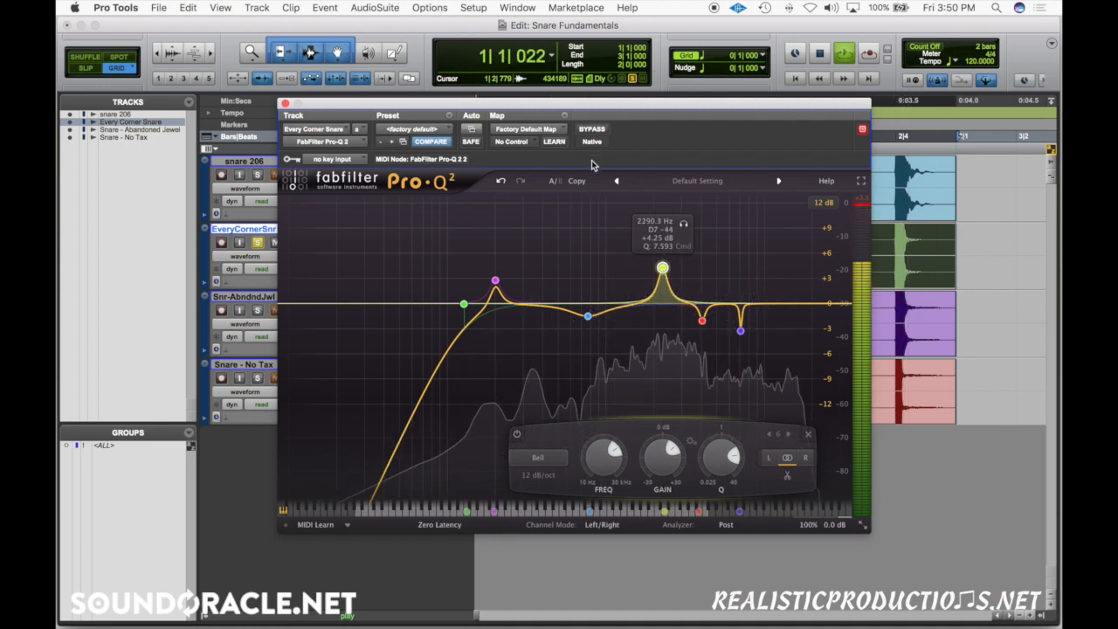
{"action": "left_click_drag", "start_coordinate": [660, 450], "coordinate": [659, 472]}
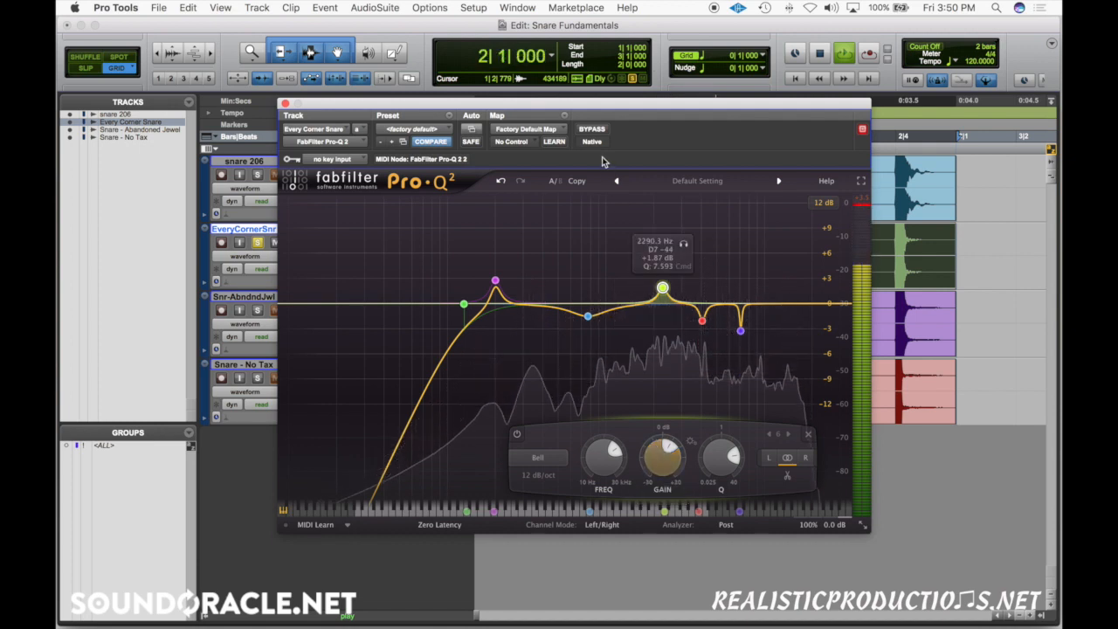
Compare the Every Corner Snare during playback with the EQ bypassed and active, and stop playback
{"action": "left_click", "coordinate": [591, 130]}
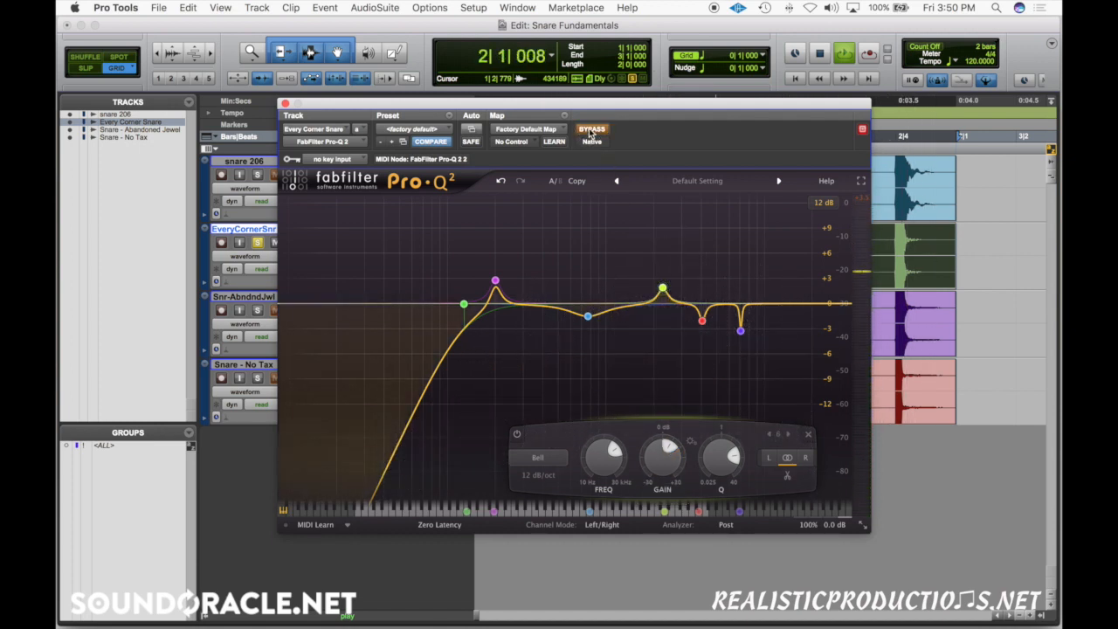
{"action": "left_click", "coordinate": [591, 130]}
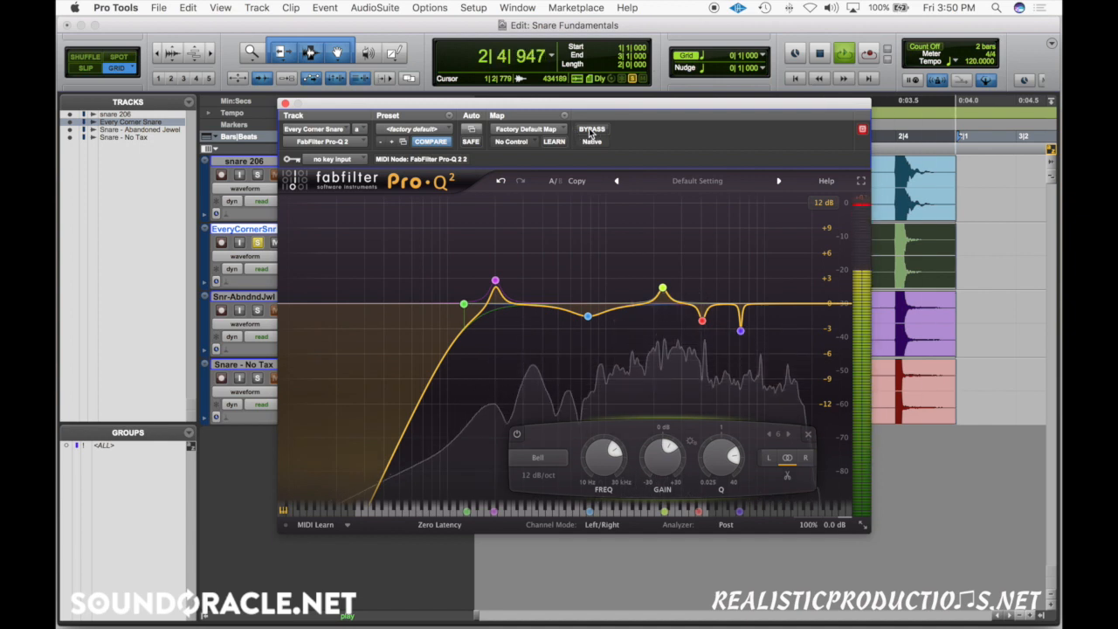
{"action": "left_click", "coordinate": [591, 130]}
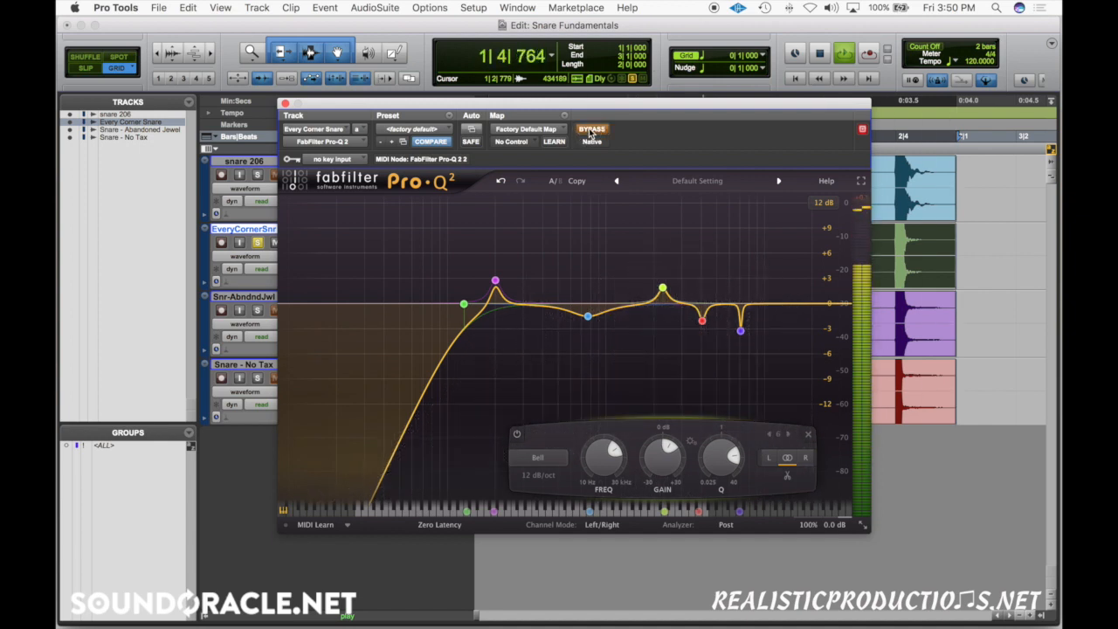
{"action": "left_click", "coordinate": [591, 130]}
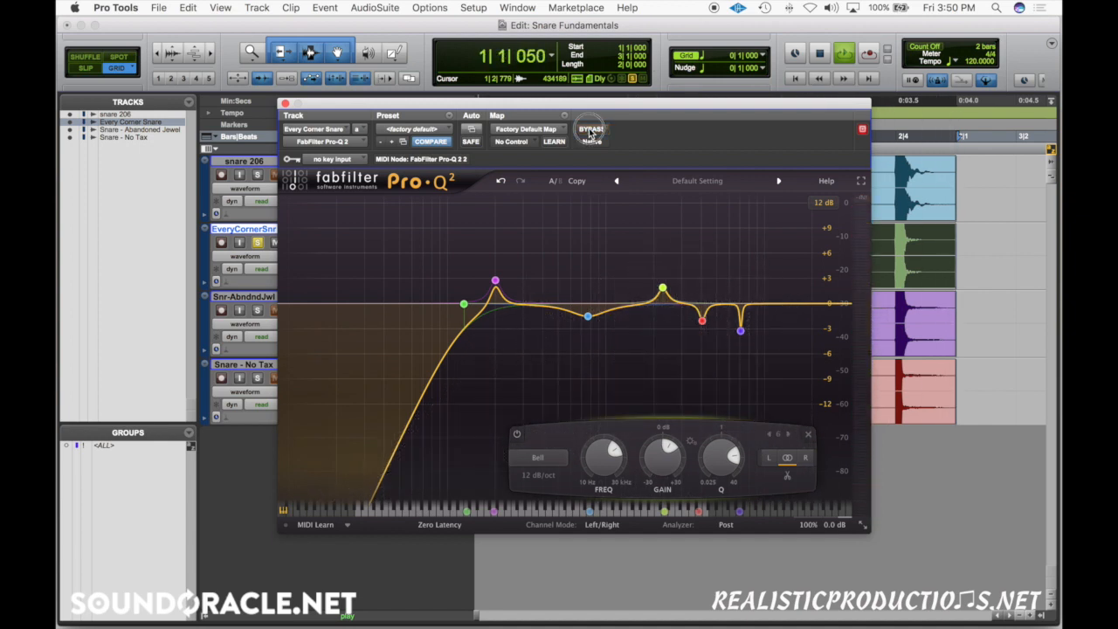
{"action": "key", "text": "space"}
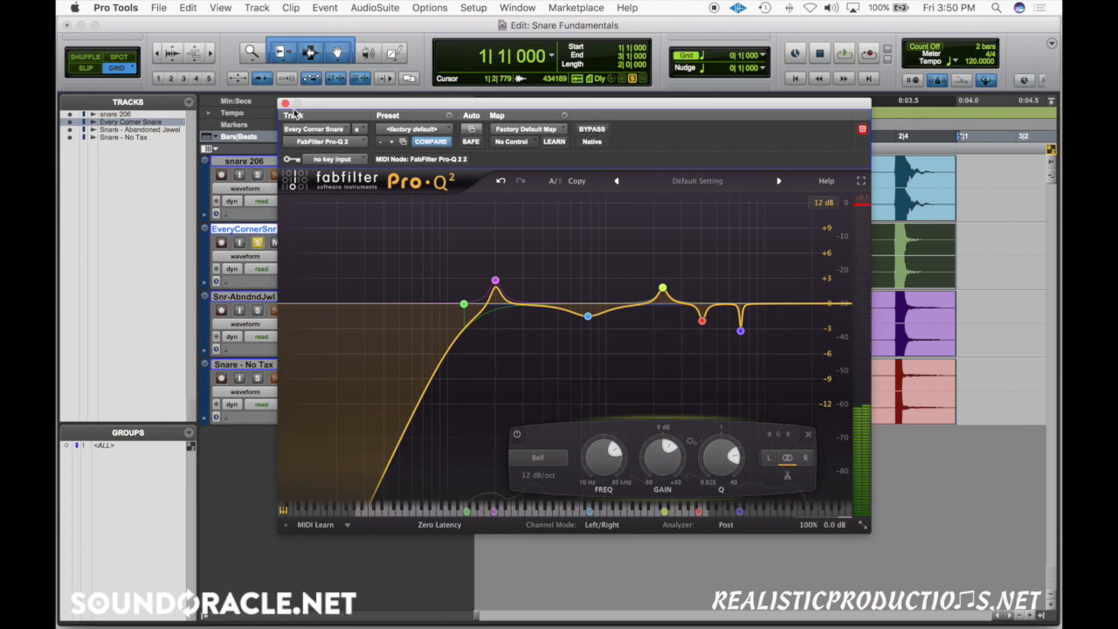
Switch the solo from Every Corner Snare to the Snare - Abandoned Jewel track and open its Pro-Q 2 insert
{"action": "left_click", "coordinate": [285, 103]}
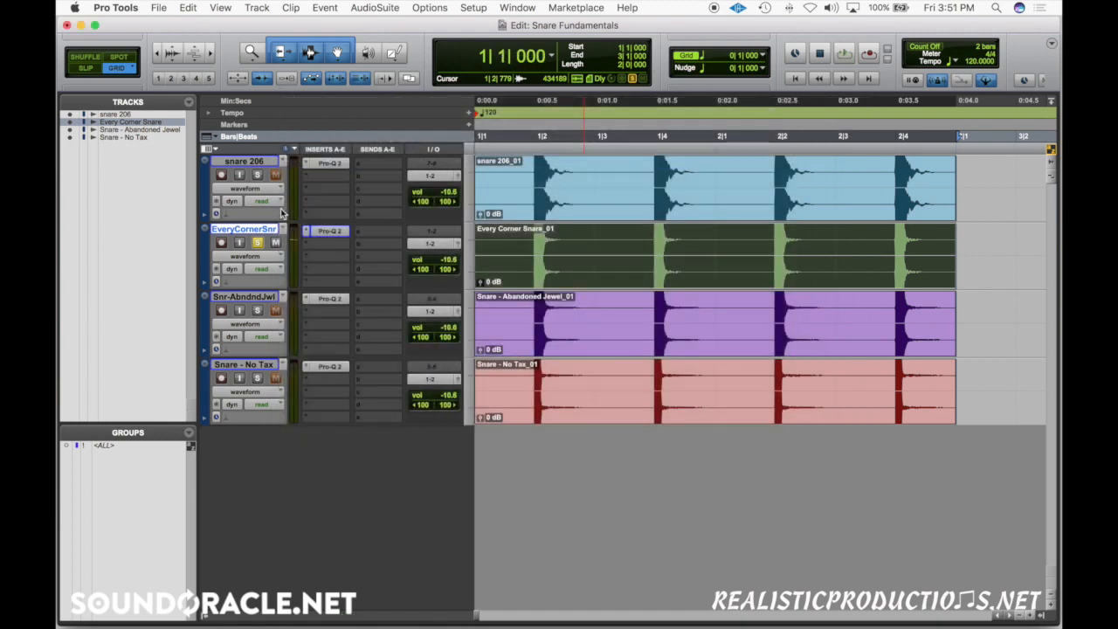
{"action": "left_click", "coordinate": [258, 243]}
{"action": "left_click", "coordinate": [256, 311]}
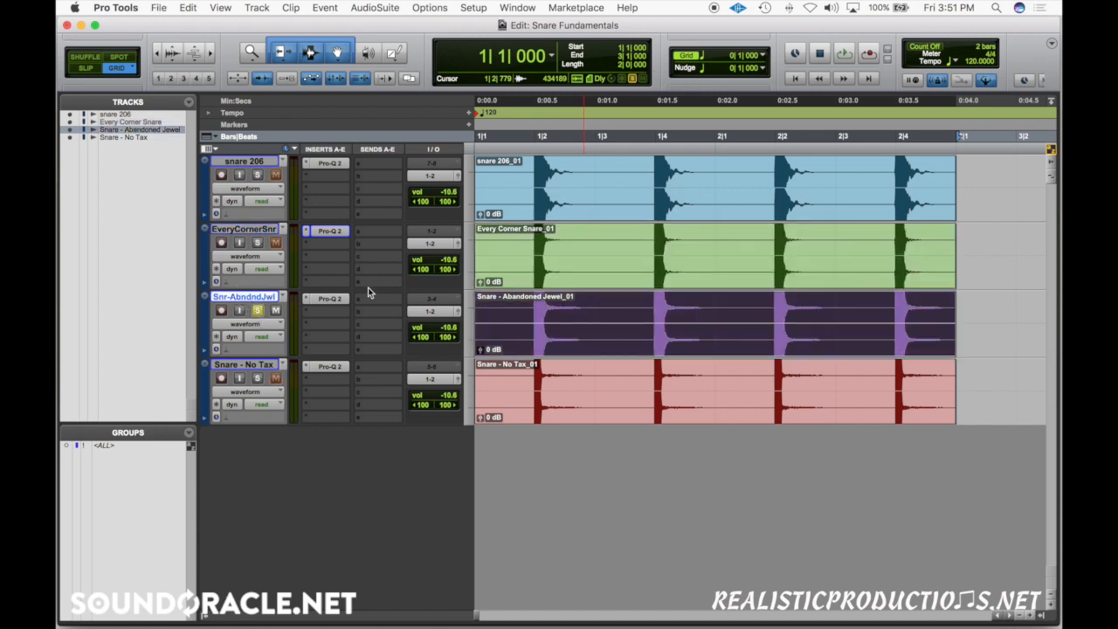
{"action": "left_click", "coordinate": [318, 299]}
Add a low cut near 150 Hz during playback and a bell cut of about 1.77 dB at 586 Hz
{"action": "key", "text": "space"}
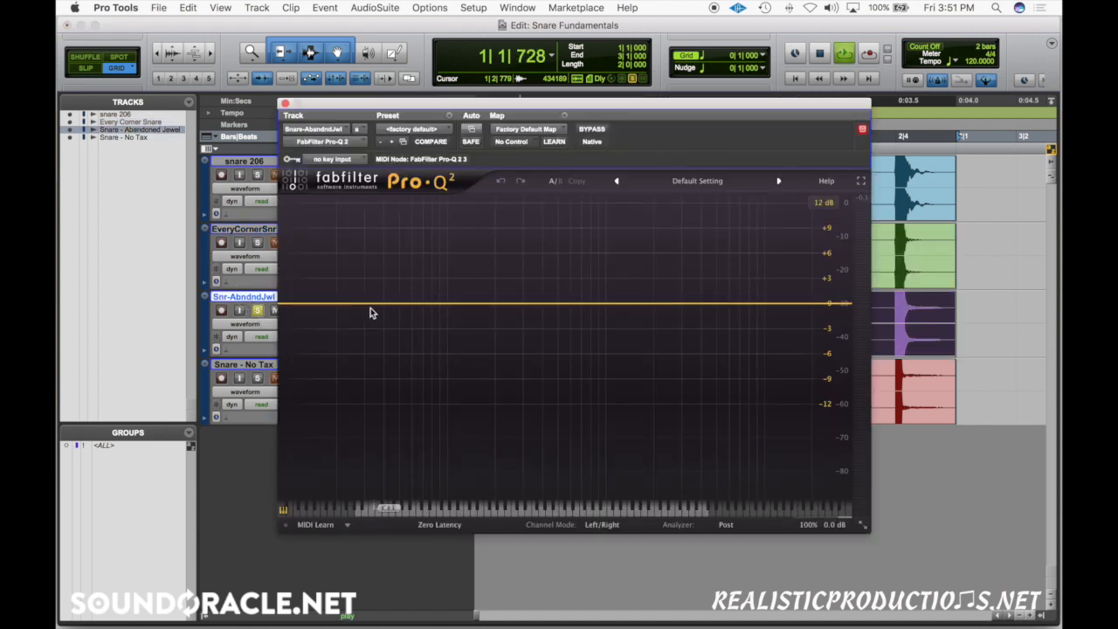
{"action": "left_click_drag", "start_coordinate": [320, 305], "coordinate": [473, 303]}
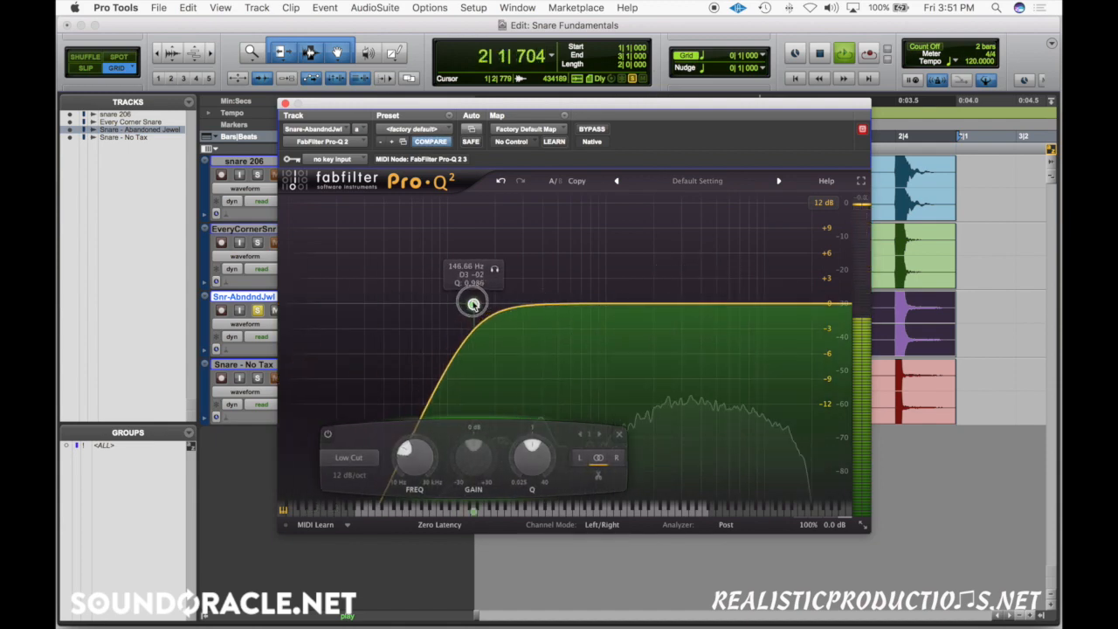
{"action": "left_click_drag", "start_coordinate": [596, 305], "coordinate": [570, 216]}
{"action": "scroll", "coordinate": [582, 210], "scroll_direction": "up", "scroll_amount": 3}
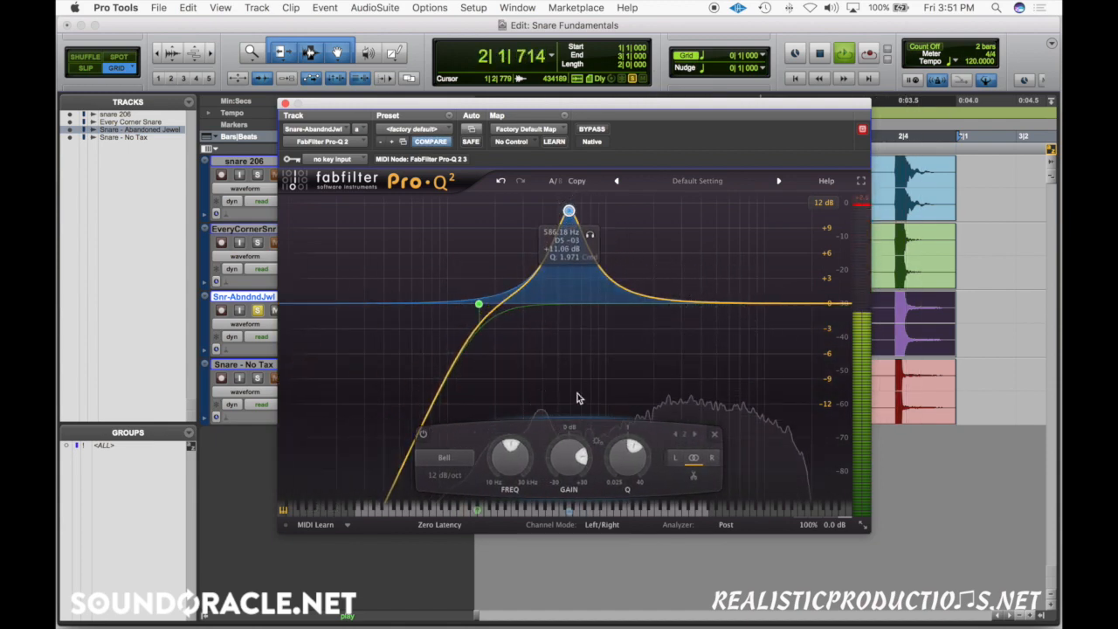
{"action": "left_click_drag", "start_coordinate": [569, 457], "coordinate": [569, 493]}
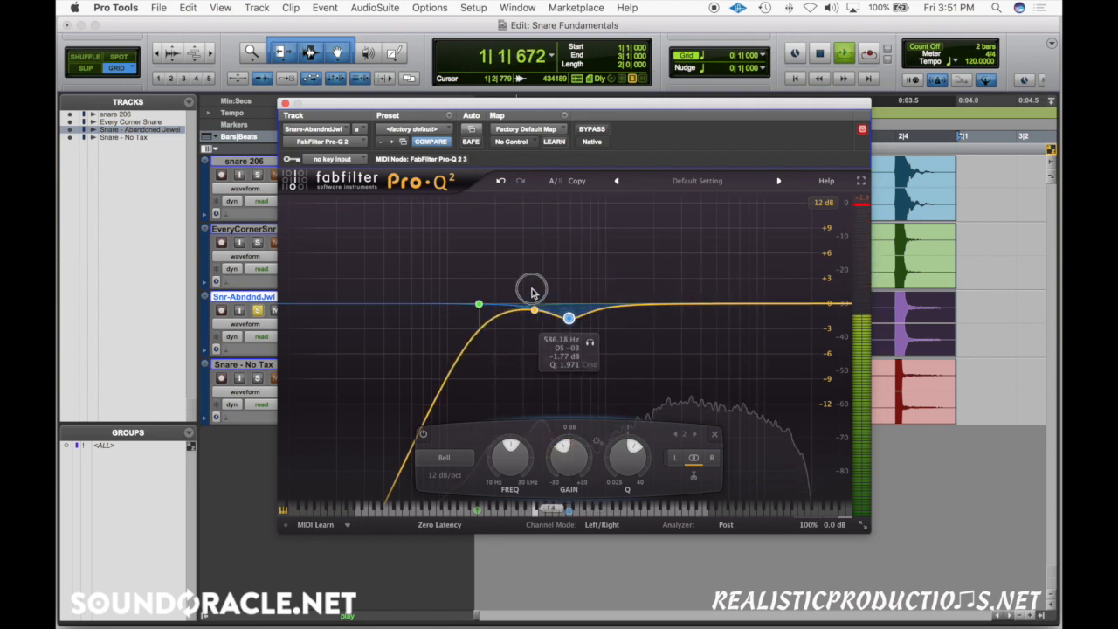
Add a narrow bell boost of about 3 dB at 216 Hz with a Q of about 11.1, and lower the low cut to about 139 Hz
{"action": "left_click_drag", "start_coordinate": [532, 292], "coordinate": [501, 225]}
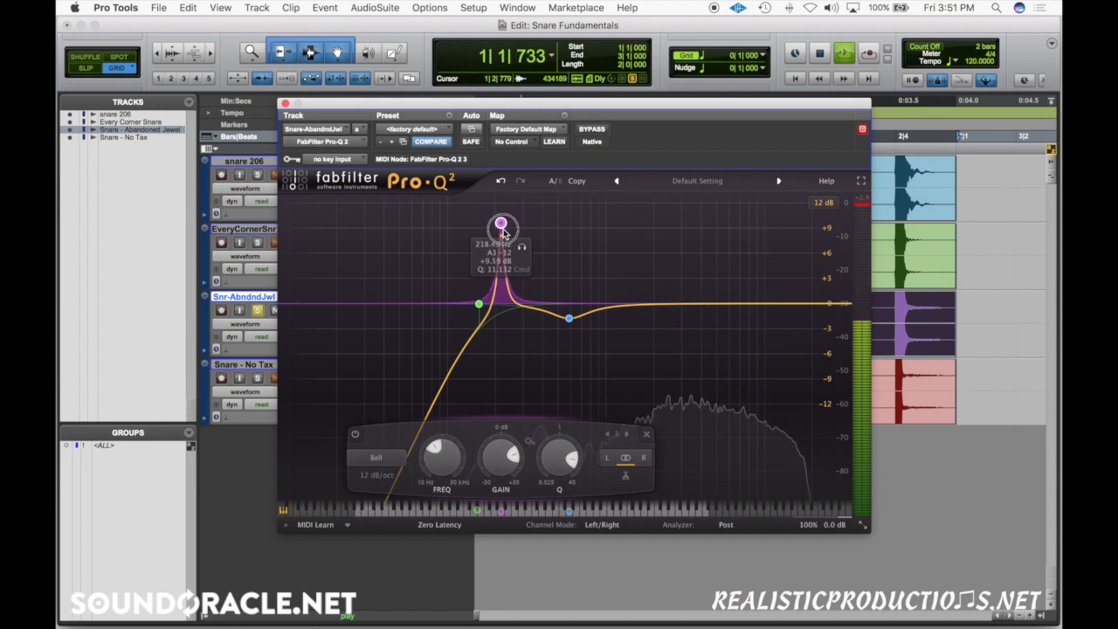
{"action": "left_click", "coordinate": [473, 305]}
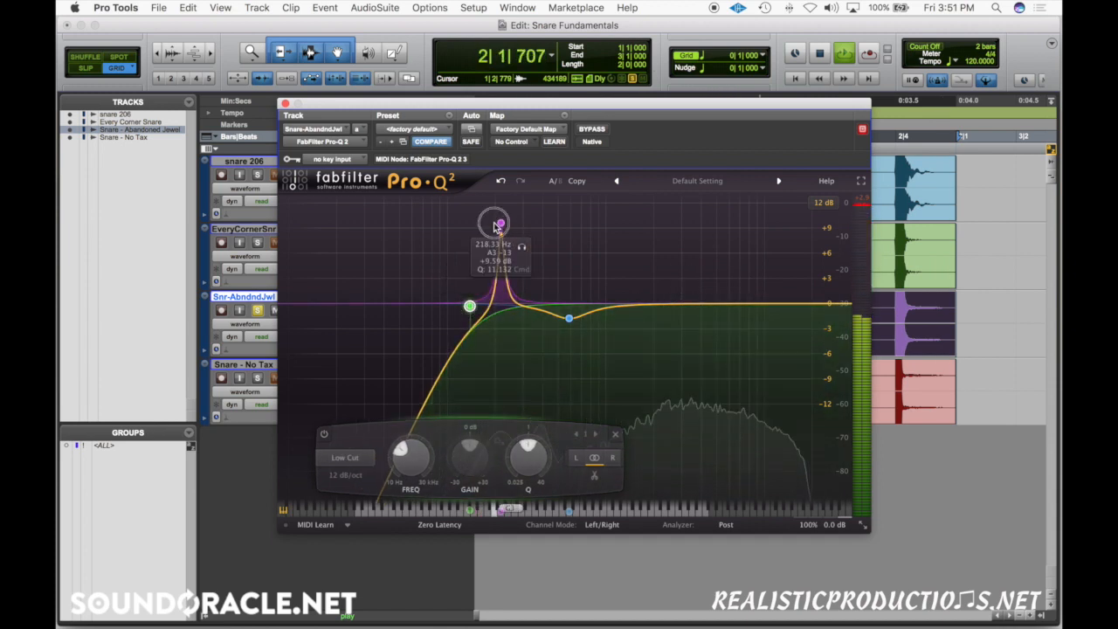
{"action": "mouse_move", "coordinate": [501, 224]}
{"action": "left_mouse_down"}
{"action": "mouse_move", "coordinate": [509, 207]}
{"action": "mouse_move", "coordinate": [500, 207]}
{"action": "left_mouse_up"}
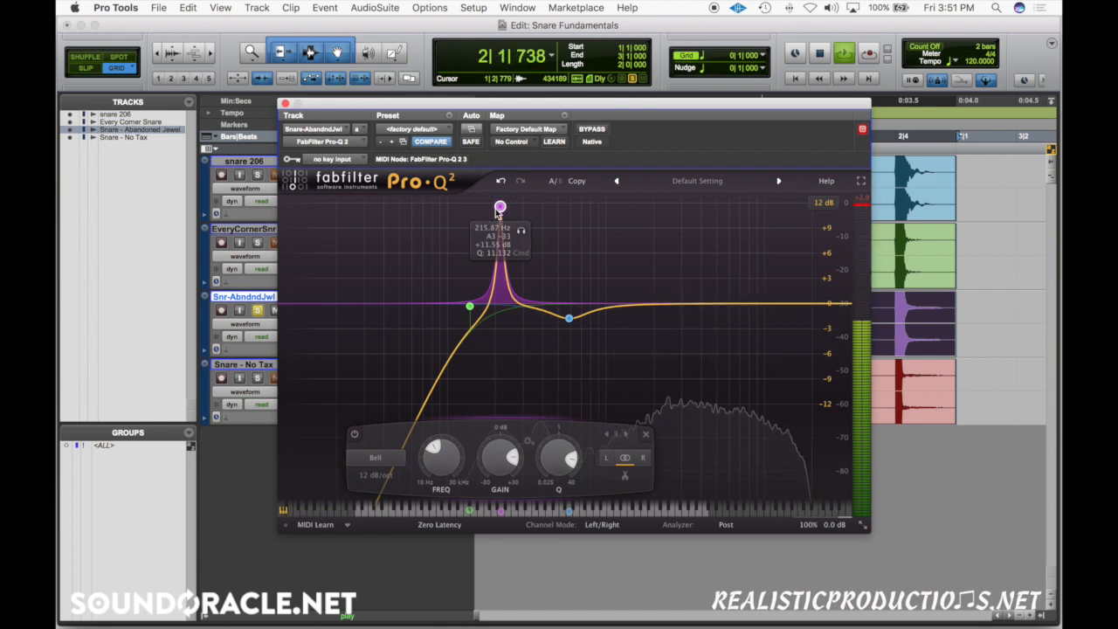
{"action": "scroll", "coordinate": [490, 467], "scroll_direction": "down", "scroll_amount": 3}
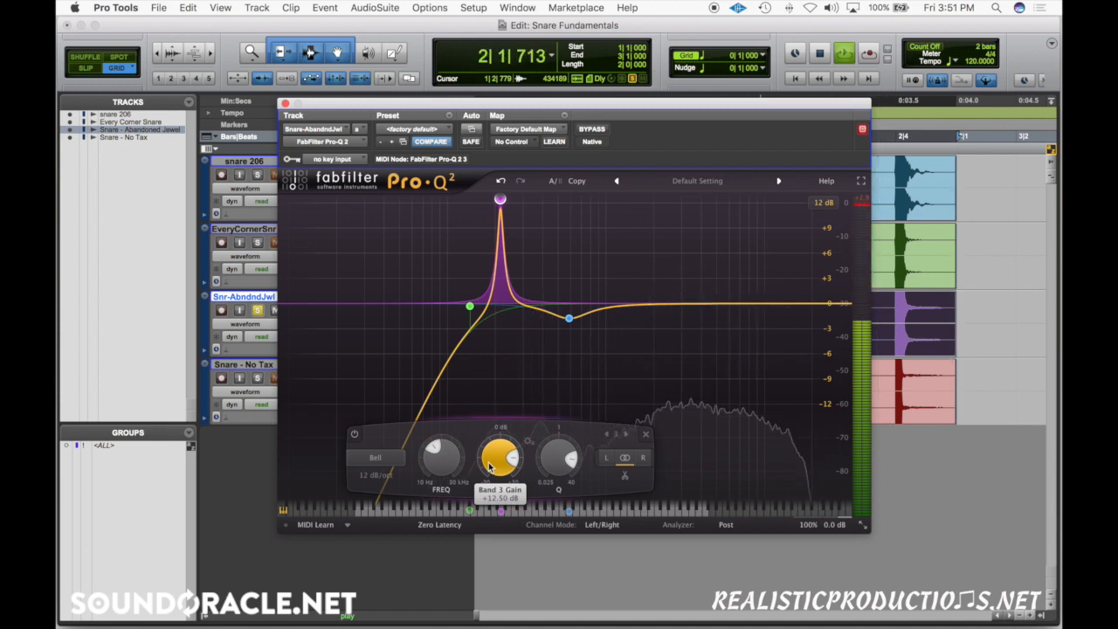
{"action": "scroll", "coordinate": [490, 467], "scroll_direction": "down", "scroll_amount": 8}
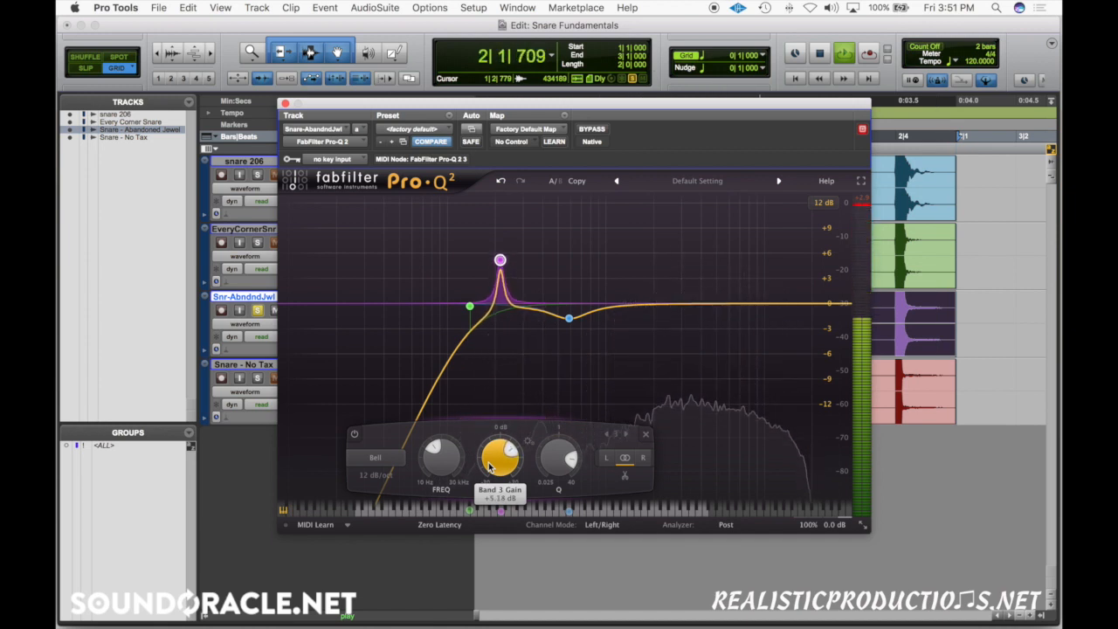
{"action": "scroll", "coordinate": [479, 487], "scroll_direction": "down", "scroll_amount": 2}
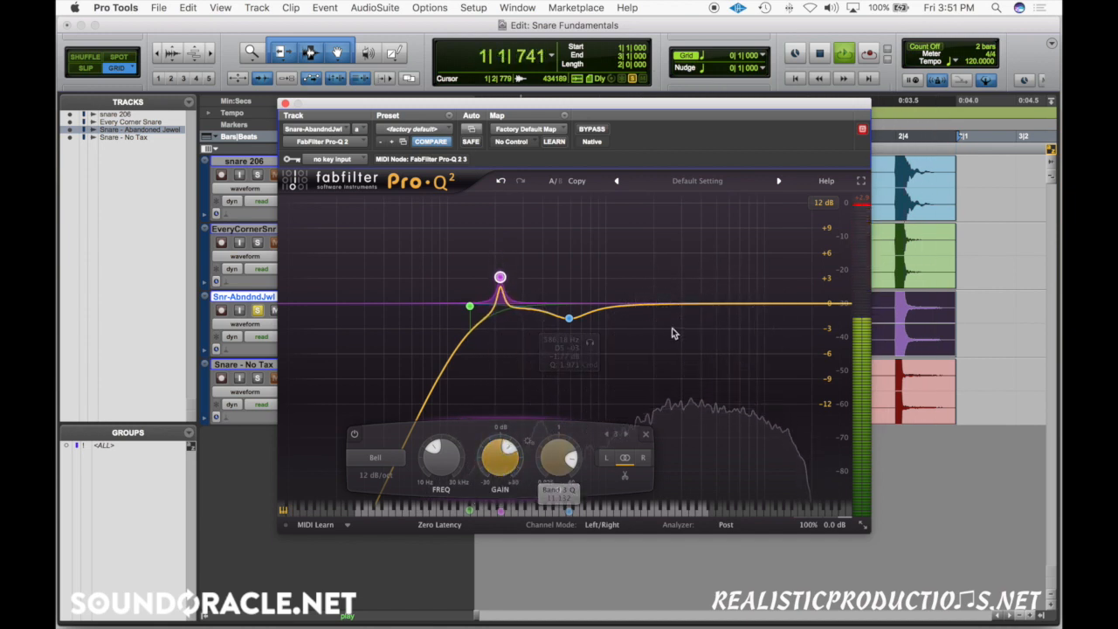
Add a narrow bell cut of 1.31 dB at about 6.58 kHz and a small bell boost of about 1.4 dB near 2.2 kHz
{"action": "left_click_drag", "start_coordinate": [690, 305], "coordinate": [734, 218]}
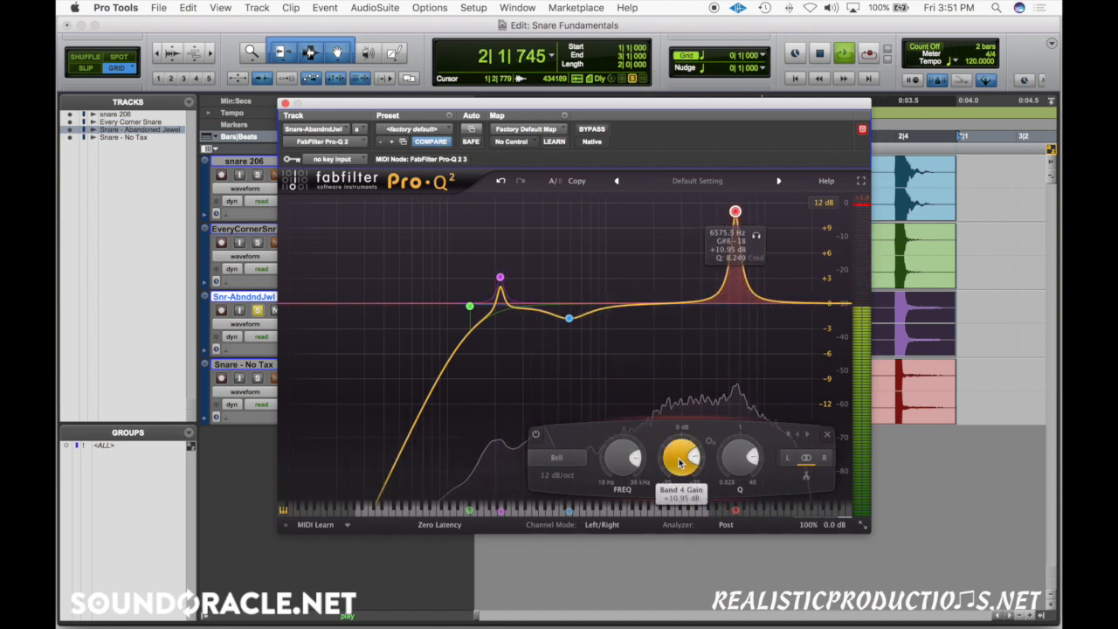
{"action": "left_click_drag", "start_coordinate": [675, 468], "coordinate": [674, 472]}
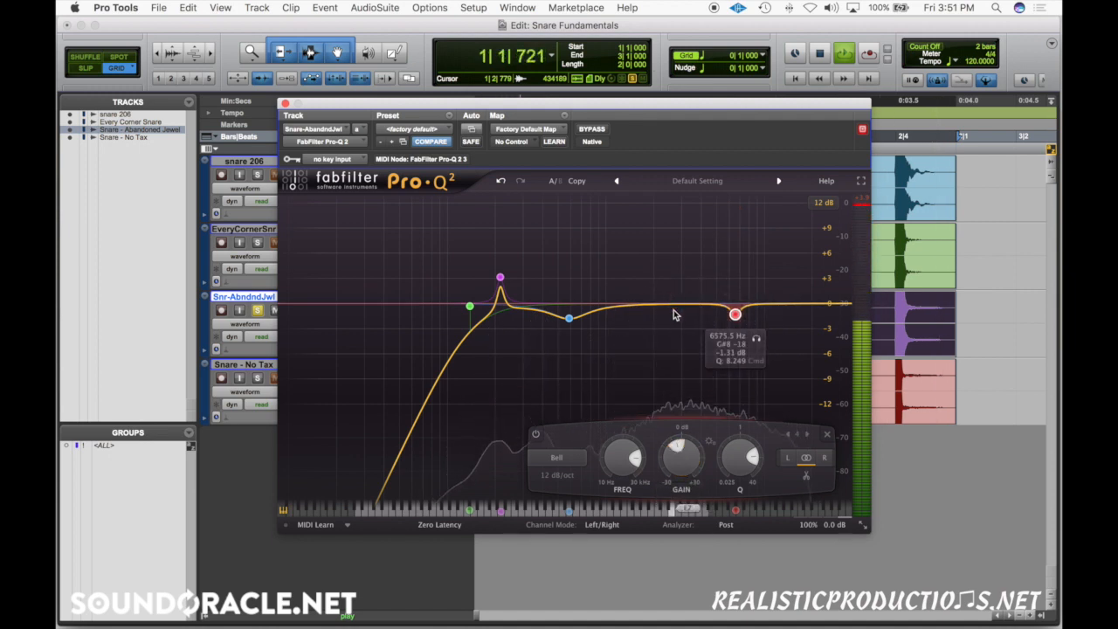
{"action": "left_click_drag", "start_coordinate": [676, 305], "coordinate": [660, 257]}
{"action": "scroll", "coordinate": [671, 268], "scroll_direction": "up", "scroll_amount": 5}
{"action": "scroll", "coordinate": [660, 456], "scroll_direction": "down", "scroll_amount": 5}
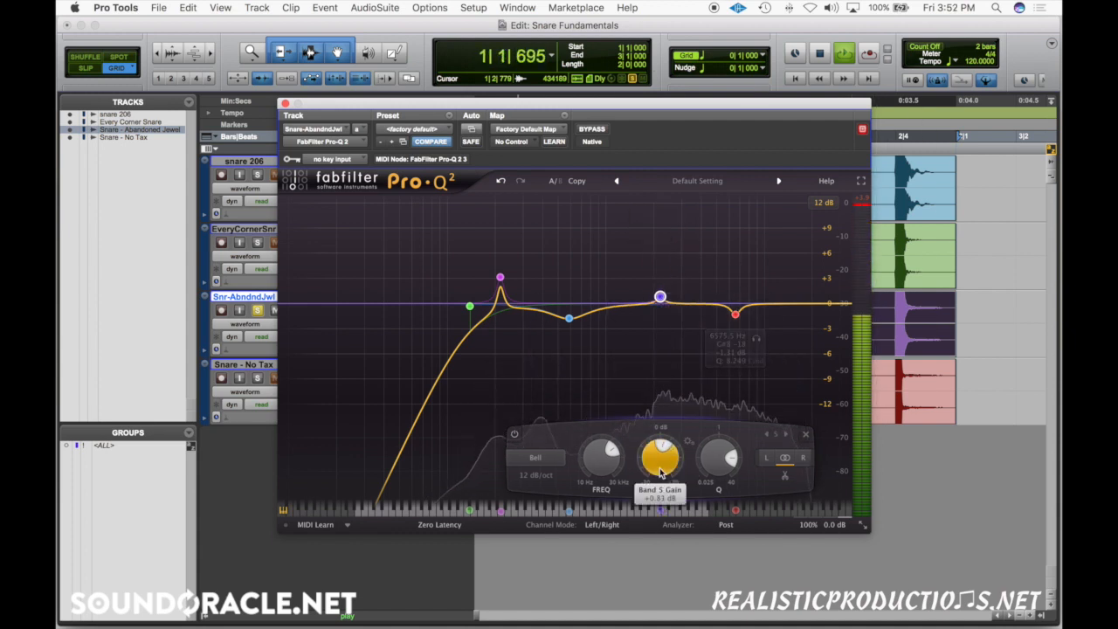
Compare the Abandoned Jewel snare with the EQ bypassed and active, stop playback, and review its EQ curve once more
{"action": "left_click", "coordinate": [594, 129]}
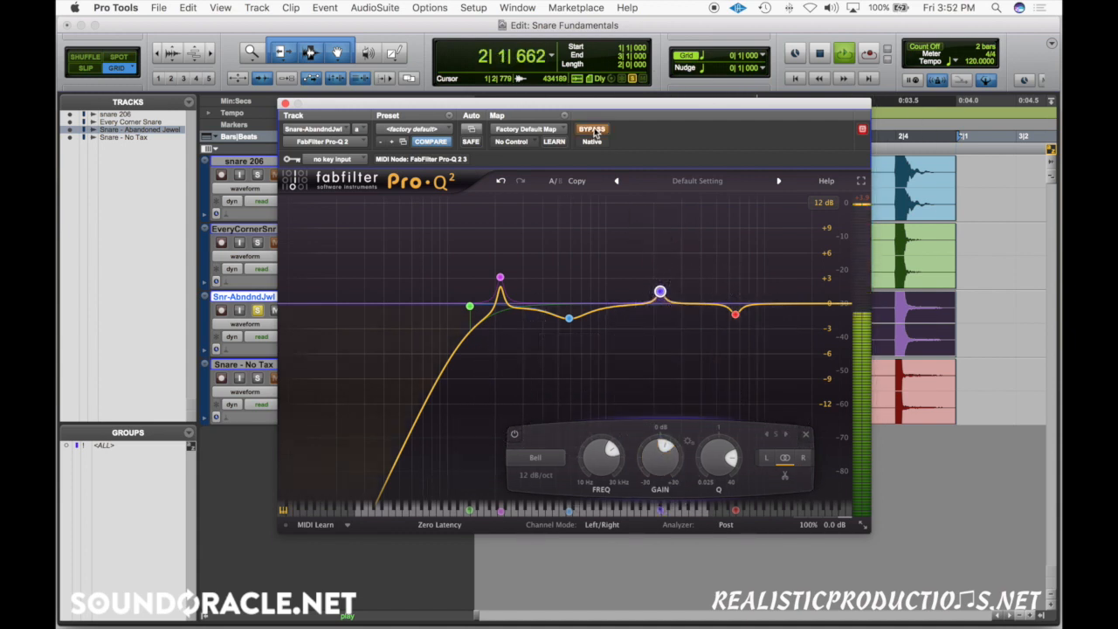
{"action": "left_click", "coordinate": [594, 129]}
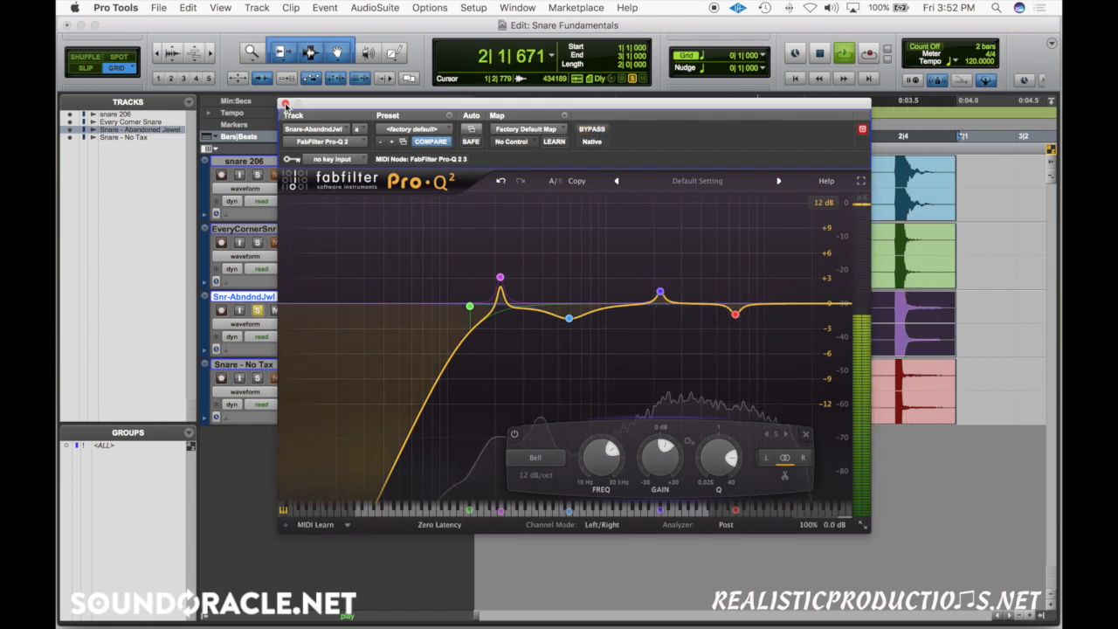
{"action": "left_click", "coordinate": [285, 103]}
{"action": "key", "text": "space"}
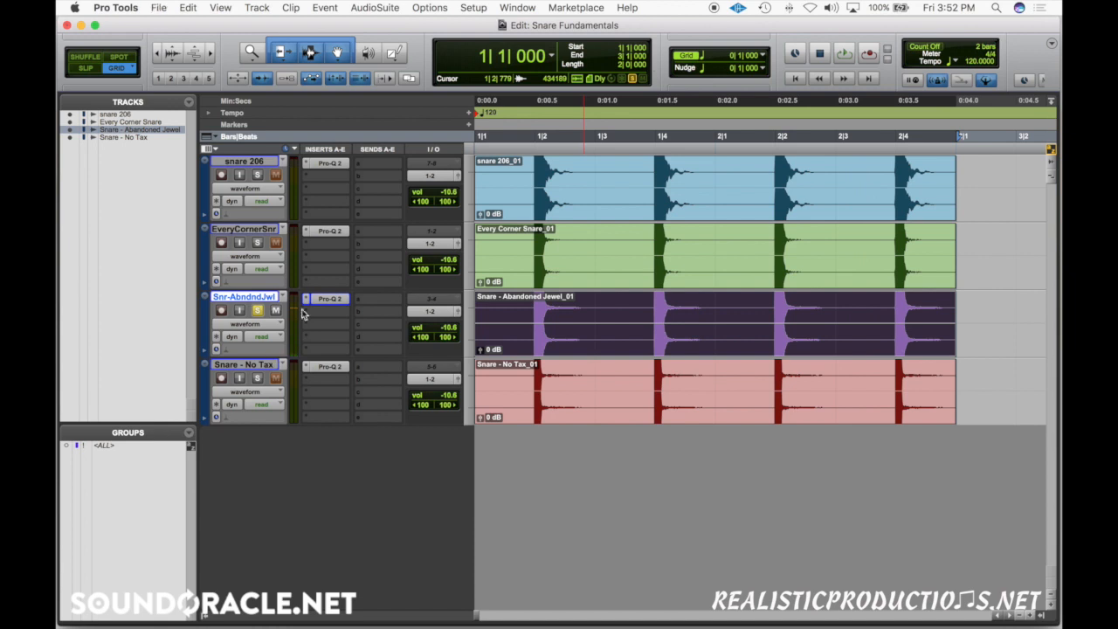
{"action": "left_click", "coordinate": [332, 298]}
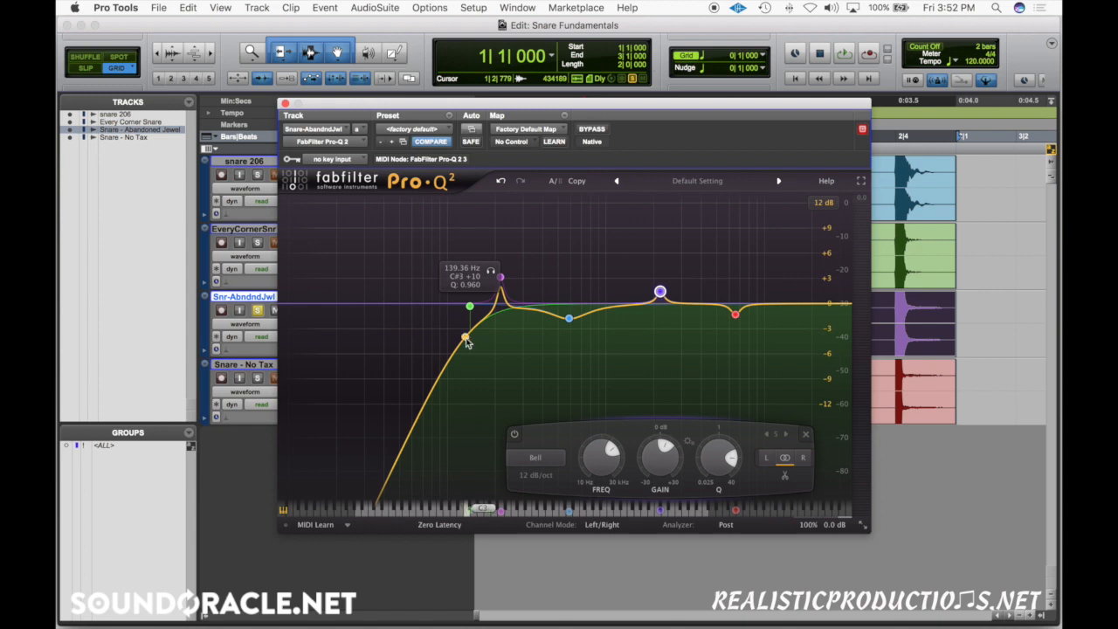
{"action": "left_click", "coordinate": [284, 103]}
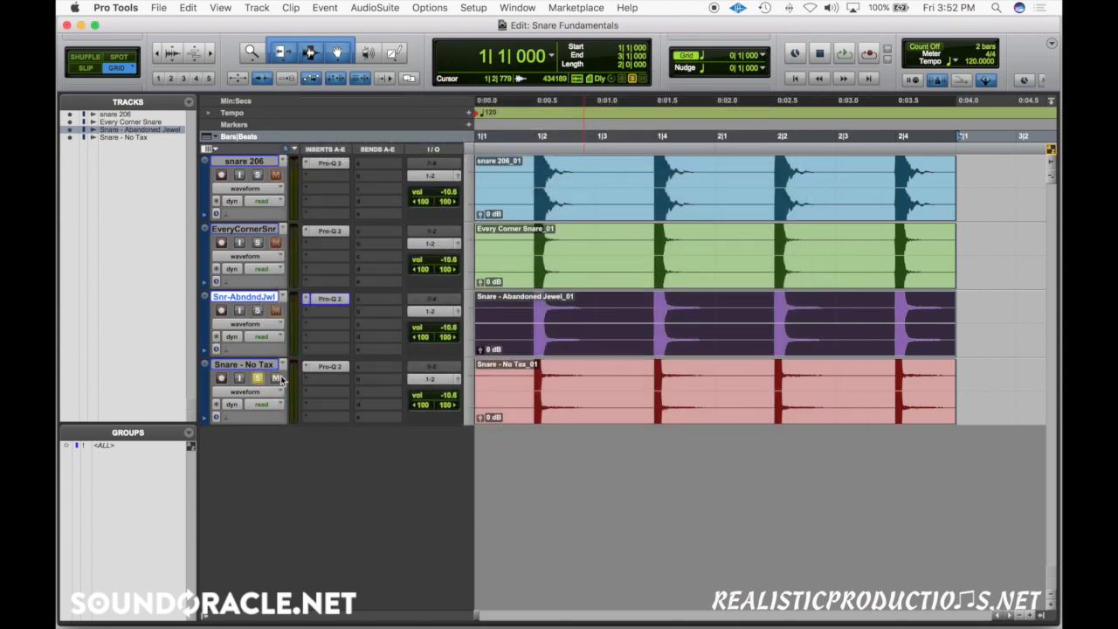
Switch the solo to the Snare - No Tax track, select it, and open its Pro-Q 2 insert
{"action": "left_click", "coordinate": [262, 367]}
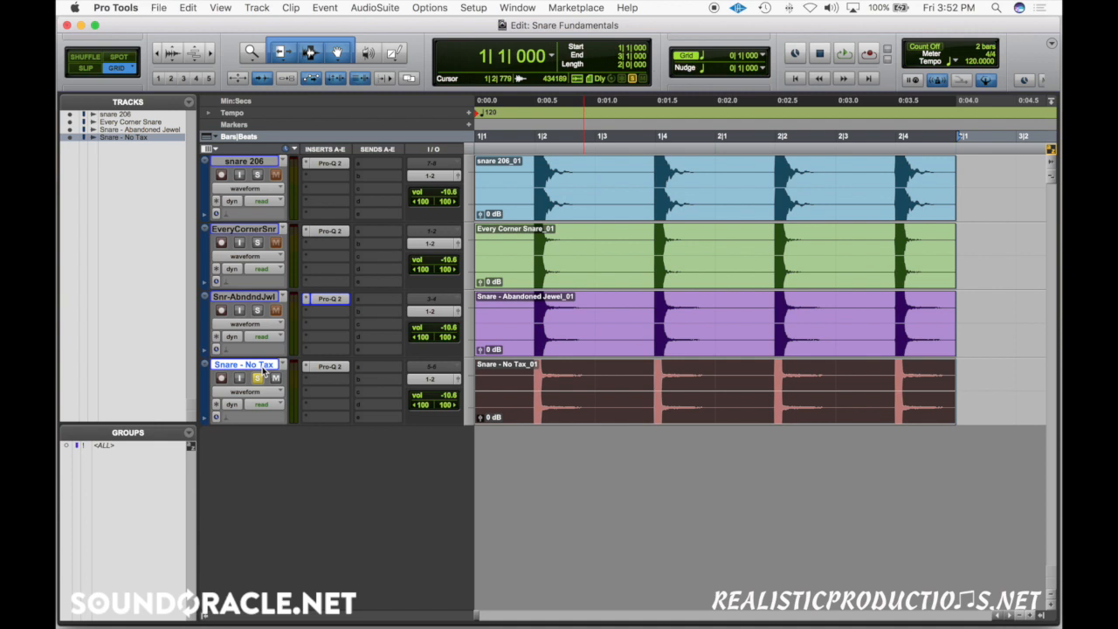
{"action": "left_click", "coordinate": [326, 368]}
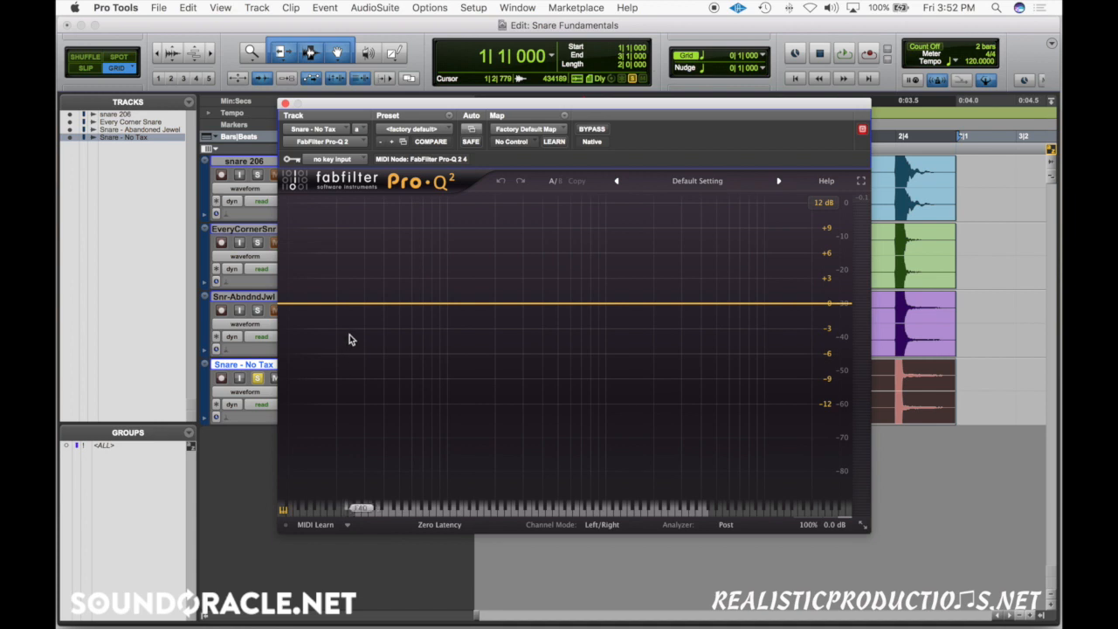
Add a low cut near 160 Hz during playback and a bell cut of 1.11 dB at about 644 Hz
{"action": "key", "text": "space"}
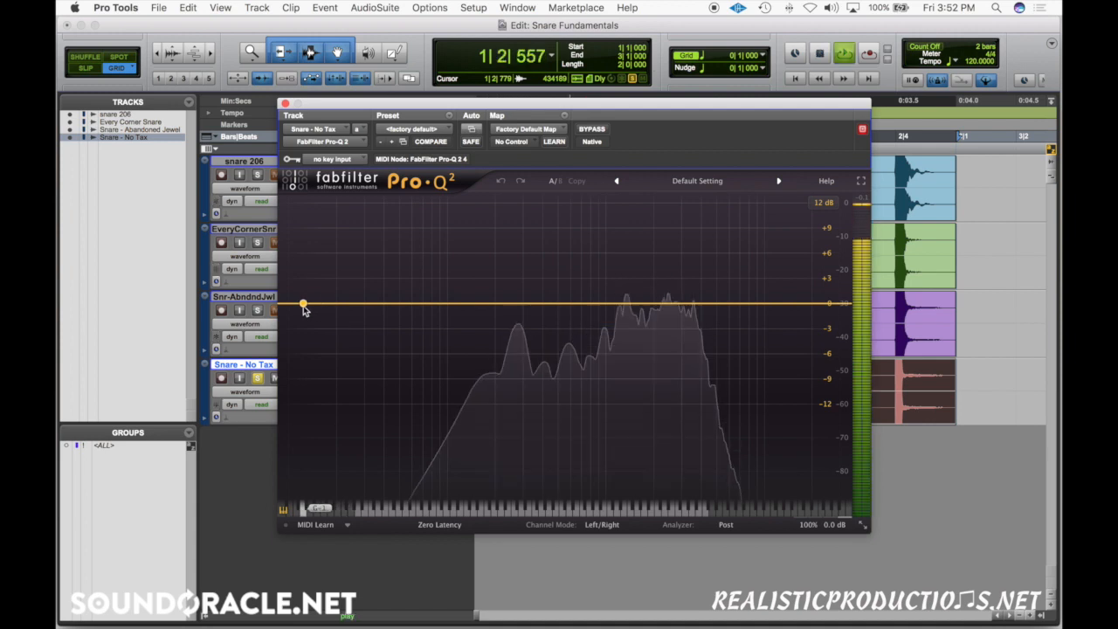
{"action": "left_click", "coordinate": [333, 304]}
{"action": "left_click_drag", "start_coordinate": [388, 309], "coordinate": [575, 208]}
{"action": "scroll", "coordinate": [572, 210], "scroll_direction": "up", "scroll_amount": 4}
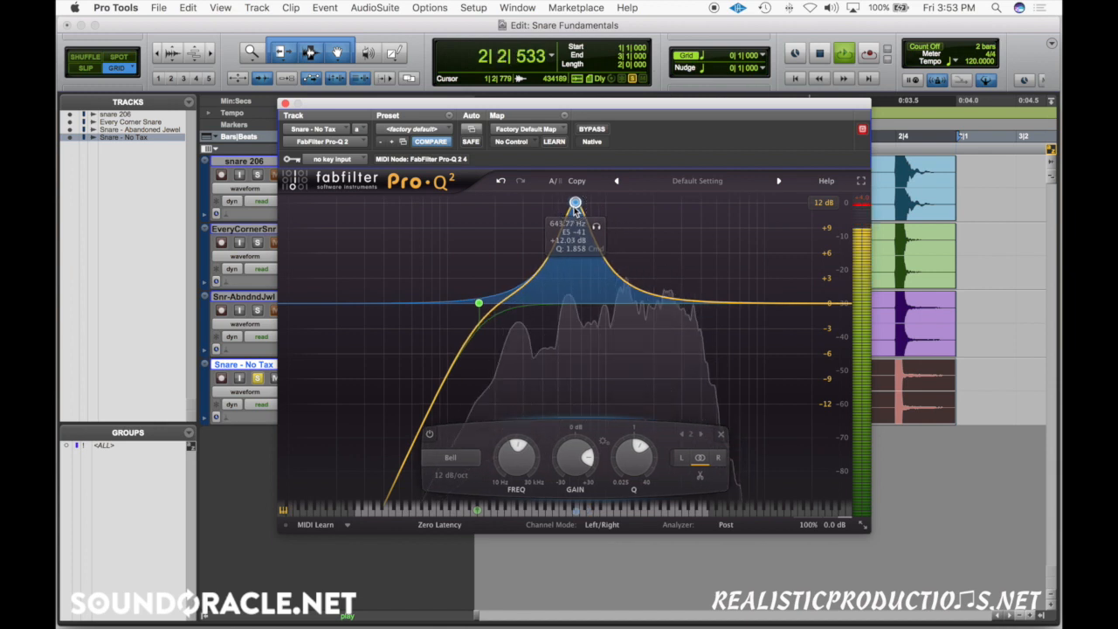
{"action": "scroll", "coordinate": [575, 444], "scroll_direction": "down", "scroll_amount": 5}
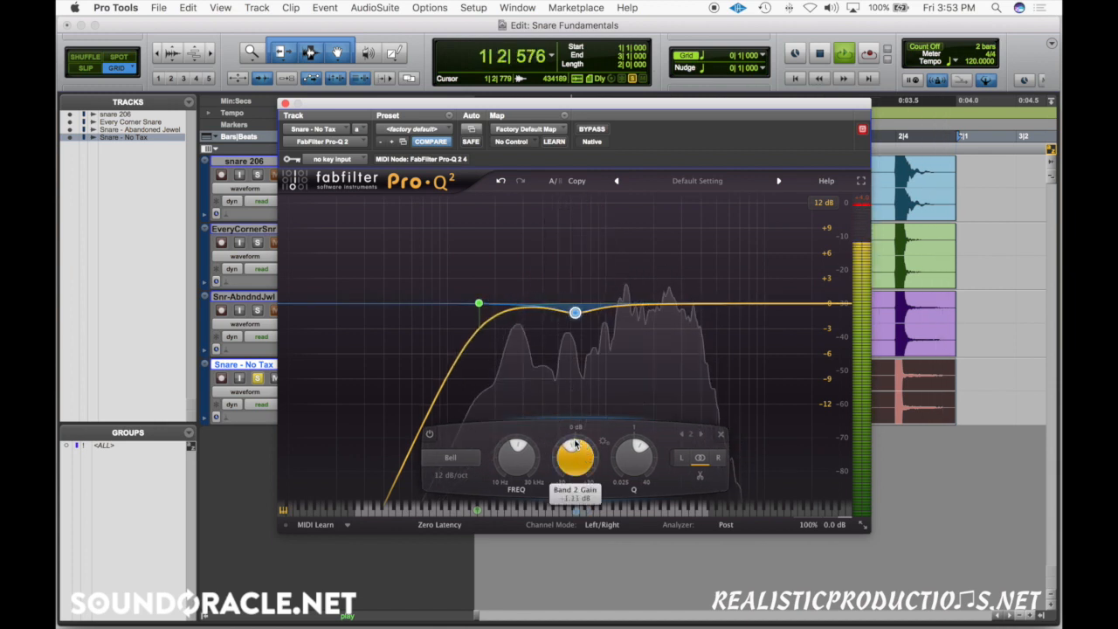
{"action": "left_click", "coordinate": [596, 133]}
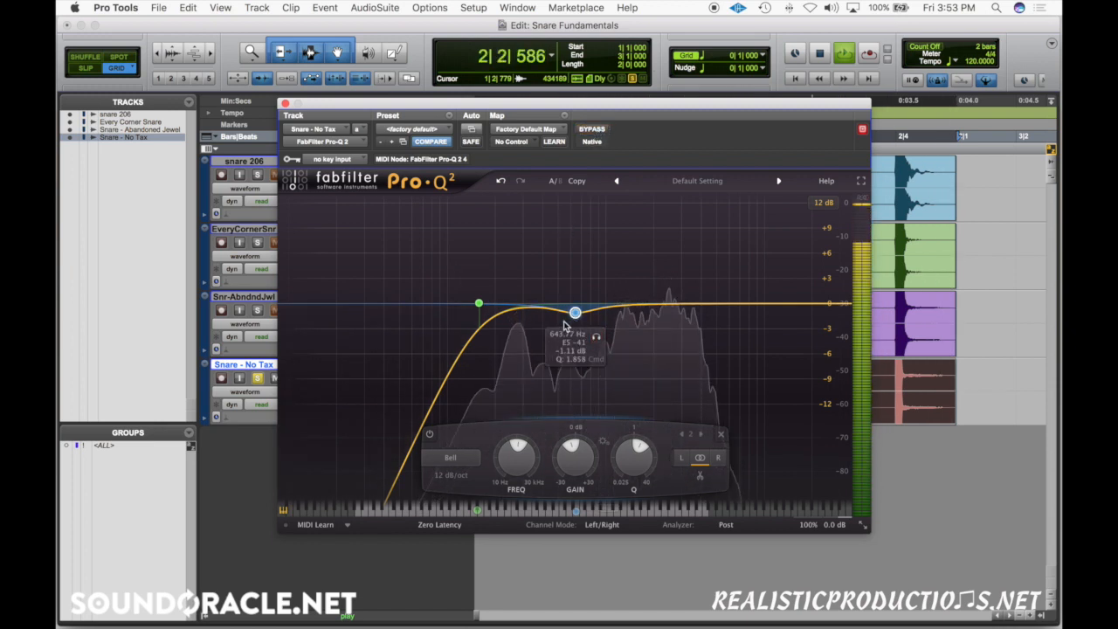
Add a narrow bell boost of about 3 dB near 210 Hz and a wider one of 1.56 dB at about 1.84 kHz
{"action": "double_click", "coordinate": [521, 262]}
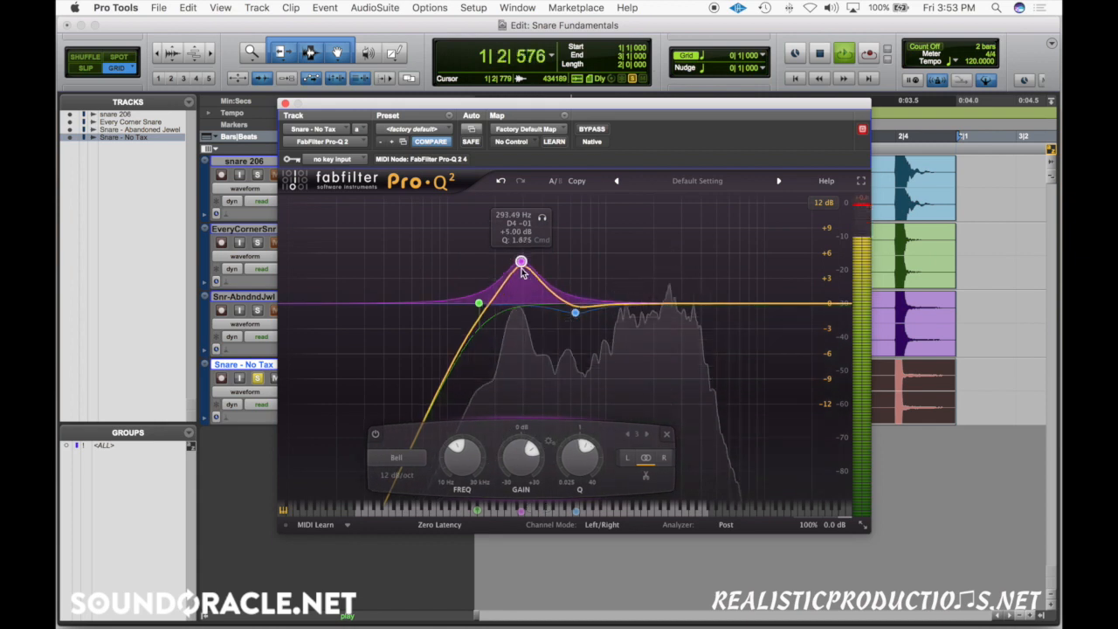
{"action": "left_click_drag", "start_coordinate": [522, 271], "coordinate": [501, 251]}
{"action": "scroll", "coordinate": [505, 463], "scroll_direction": "down", "scroll_amount": 2}
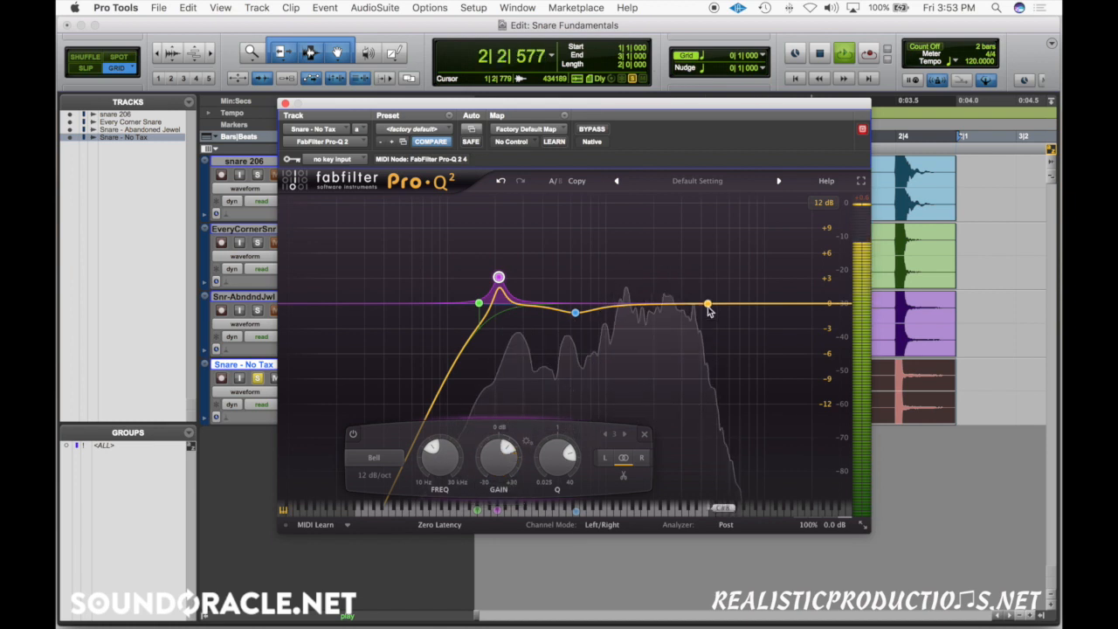
{"action": "left_click_drag", "start_coordinate": [708, 305], "coordinate": [647, 259]}
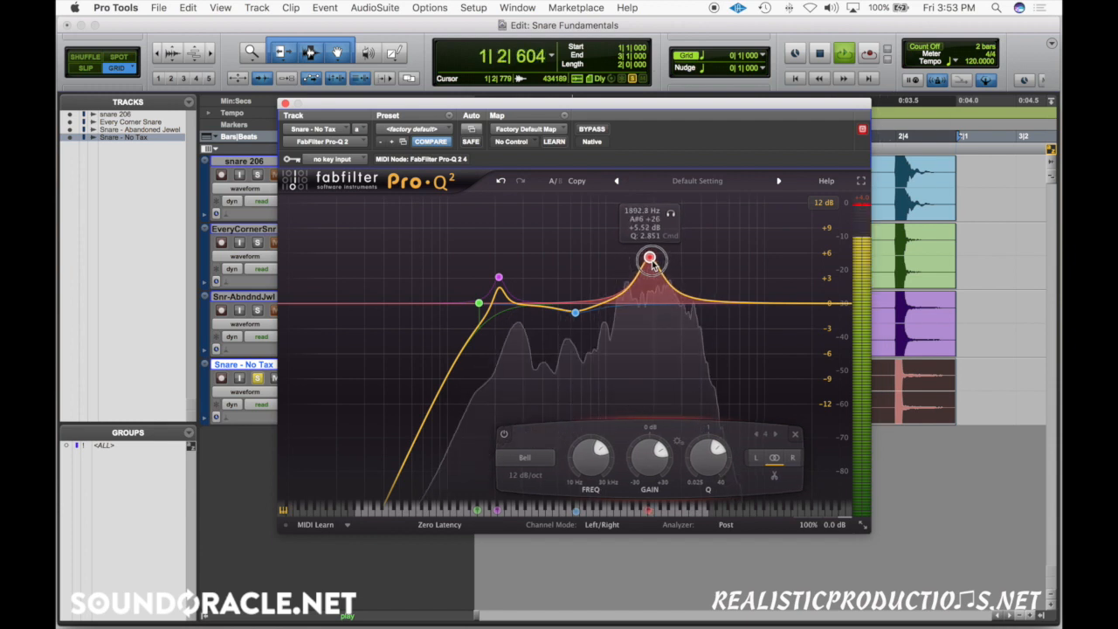
{"action": "left_click_drag", "start_coordinate": [641, 452], "coordinate": [640, 478]}
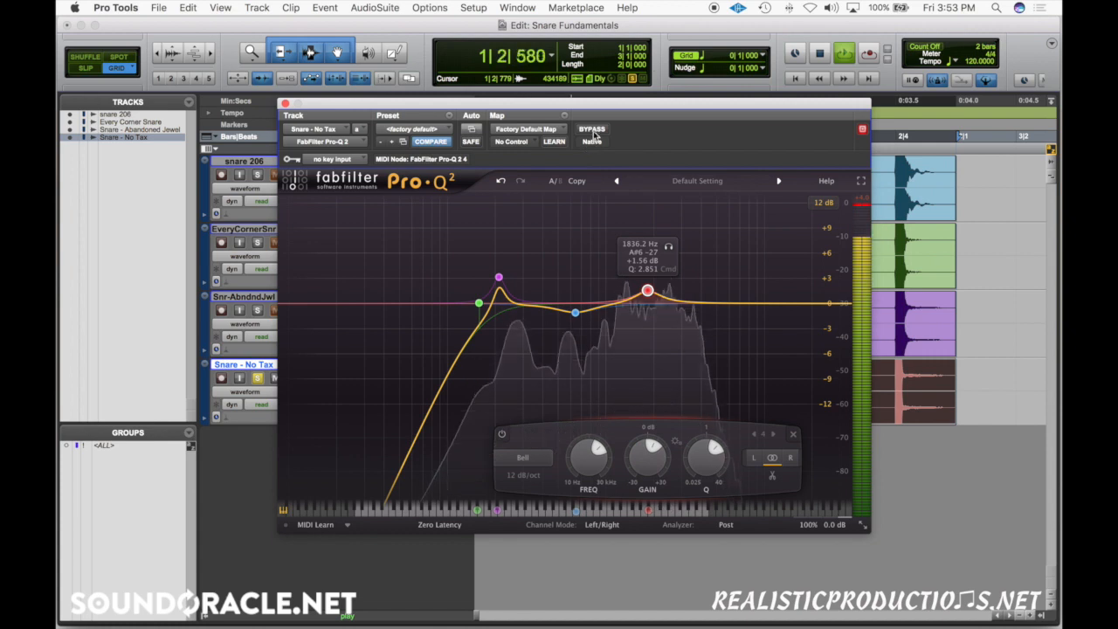
Compare Snare - No Tax during playback with the EQ bypassed and active, stop playback, and close the EQ
{"action": "left_click", "coordinate": [593, 131]}
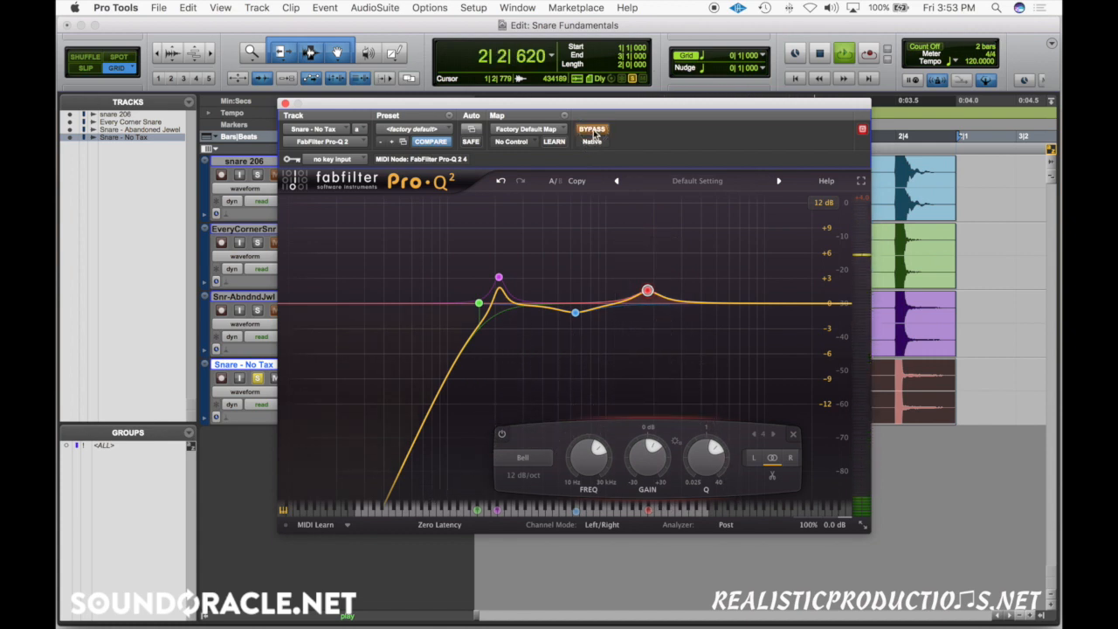
{"action": "left_click", "coordinate": [593, 131]}
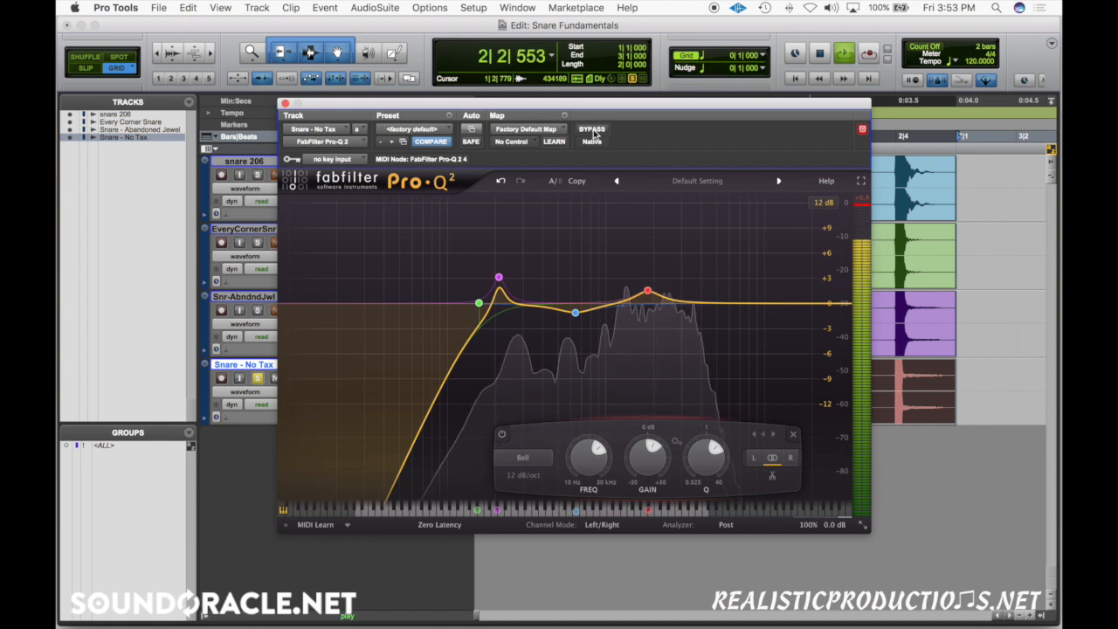
{"action": "left_click", "coordinate": [593, 131]}
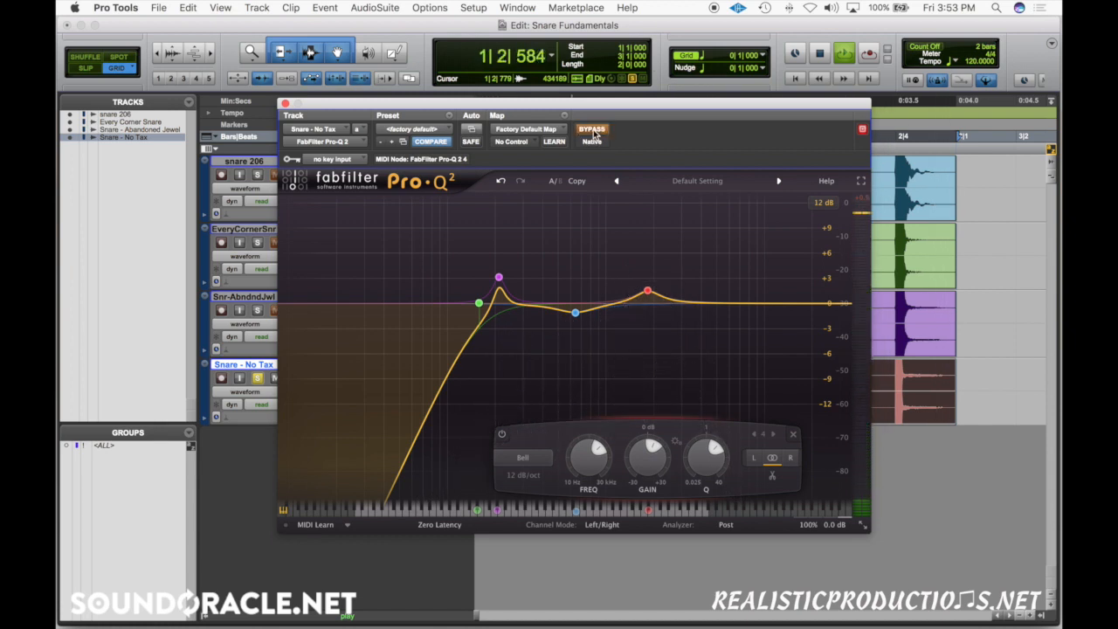
{"action": "left_click", "coordinate": [593, 131]}
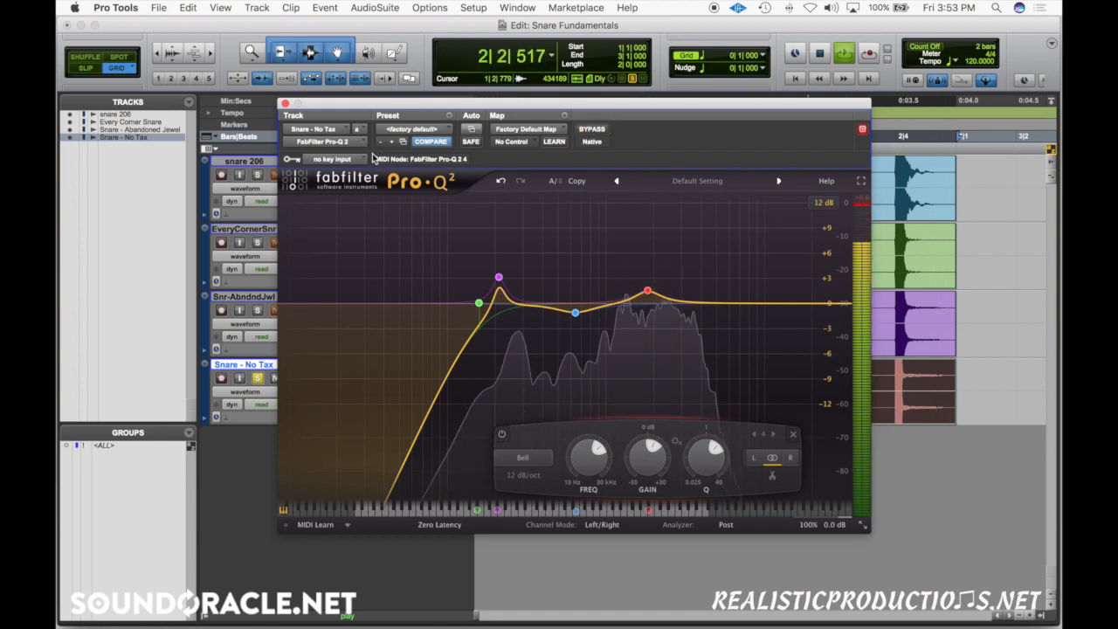
{"action": "key", "text": "space"}
{"action": "left_click", "coordinate": [285, 104]}
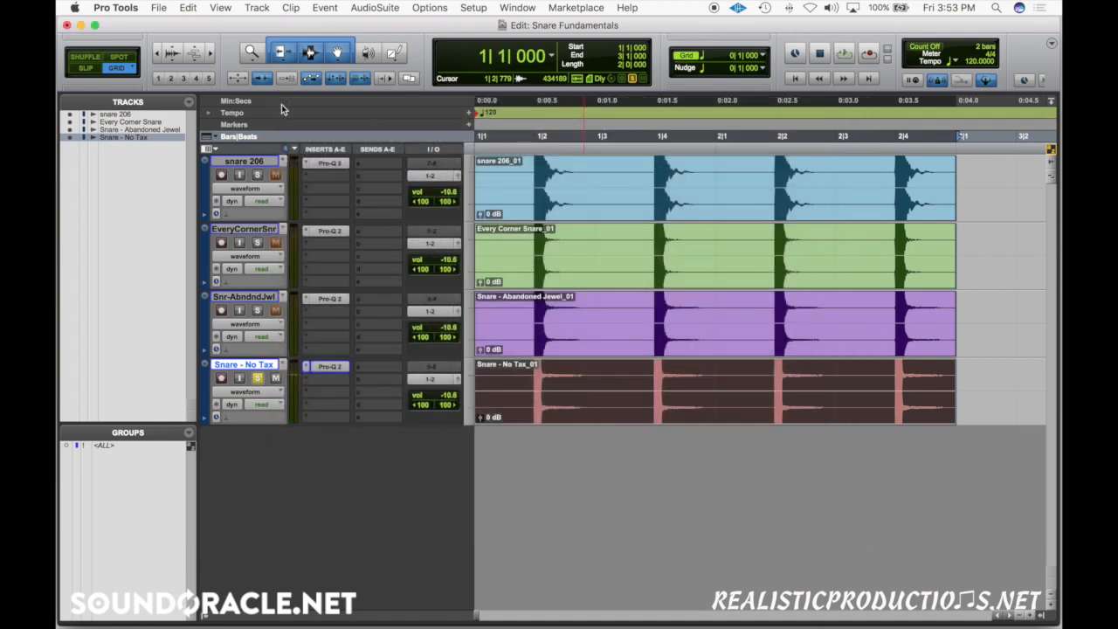